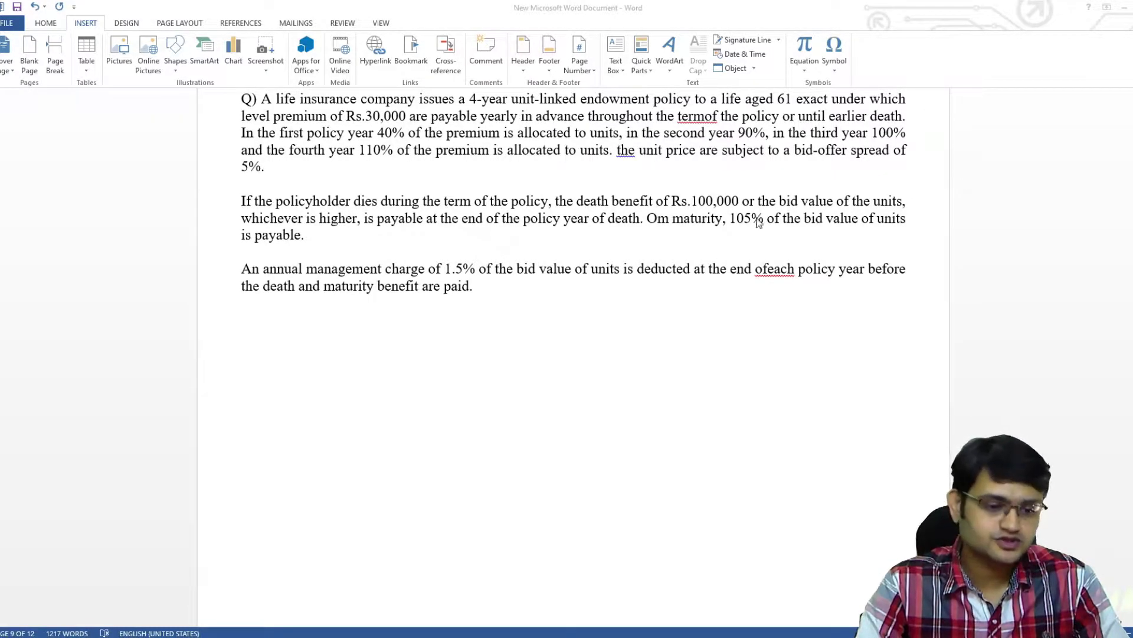
Review the Fund at the end values and the year 1–4 NUCF values in the profit-testing tables
{"action": "scroll", "coordinate": [746, 218], "scroll_direction": "down", "scroll_amount": 5}
{"action": "scroll", "coordinate": [745, 217], "scroll_direction": "down", "scroll_amount": 5}
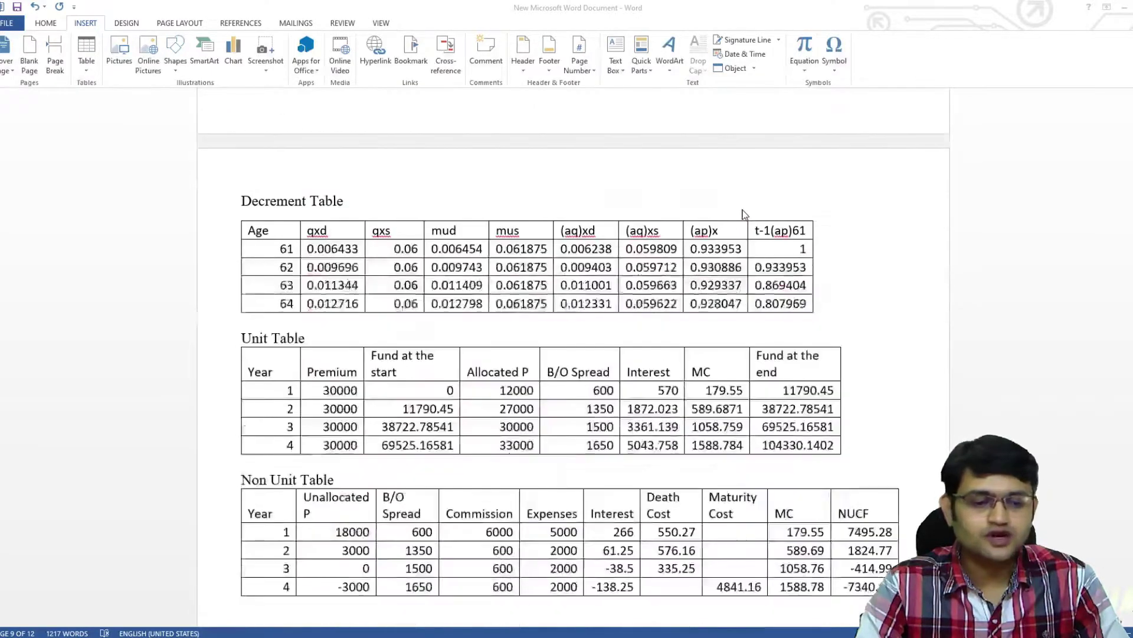
{"action": "scroll", "coordinate": [742, 216], "scroll_direction": "down", "scroll_amount": 1}
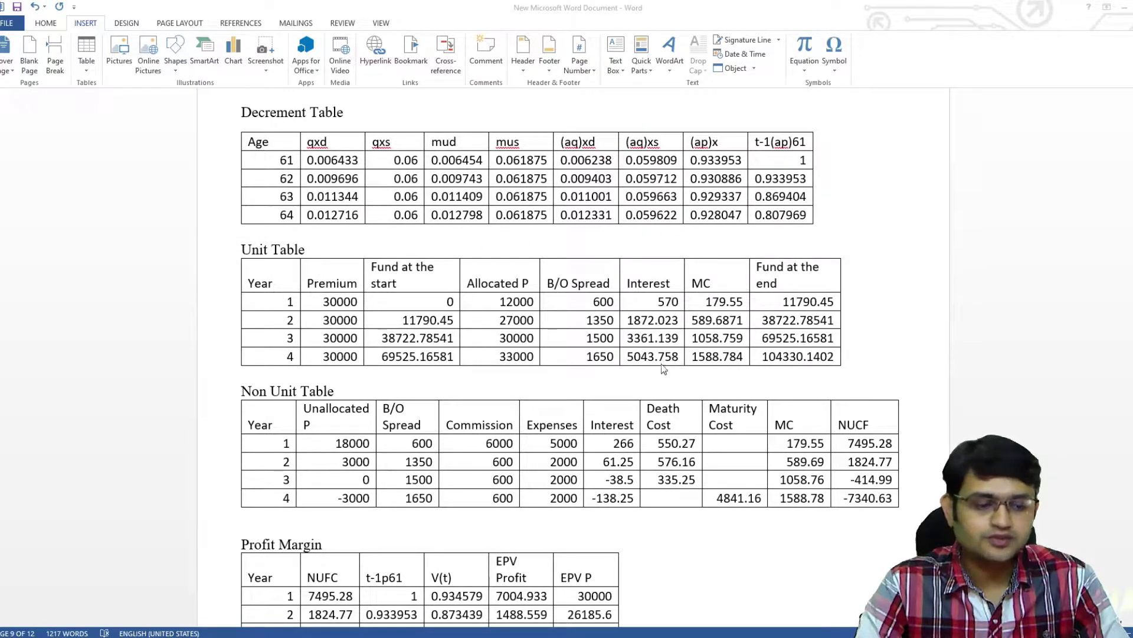
{"action": "scroll", "coordinate": [853, 469], "scroll_direction": "down", "scroll_amount": 3}
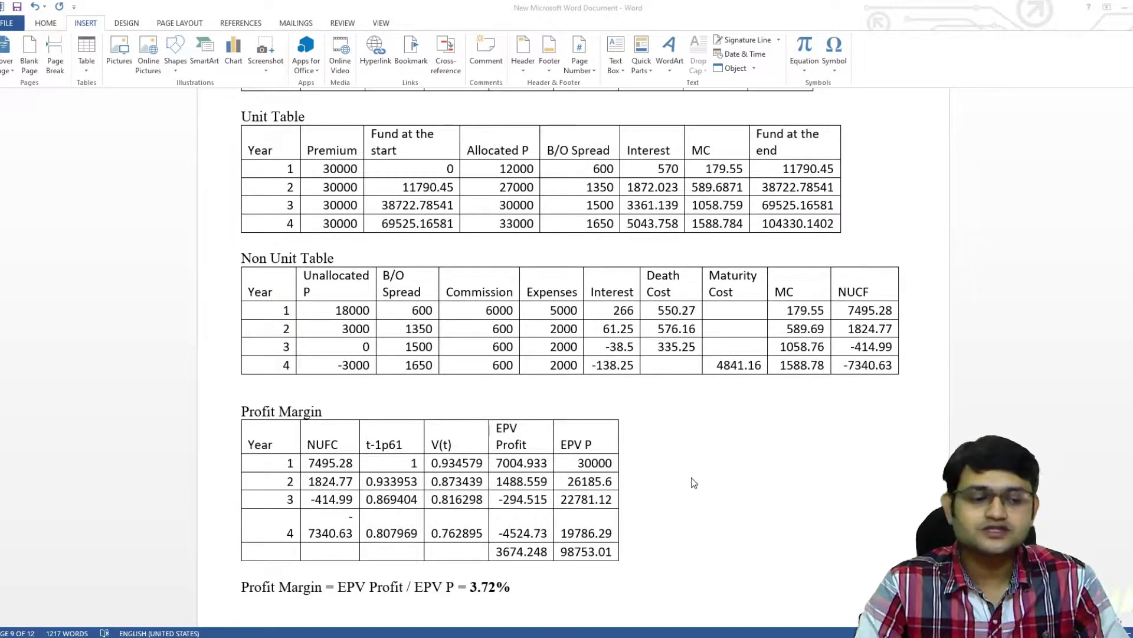
{"action": "scroll", "coordinate": [692, 477], "scroll_direction": "up", "scroll_amount": 4}
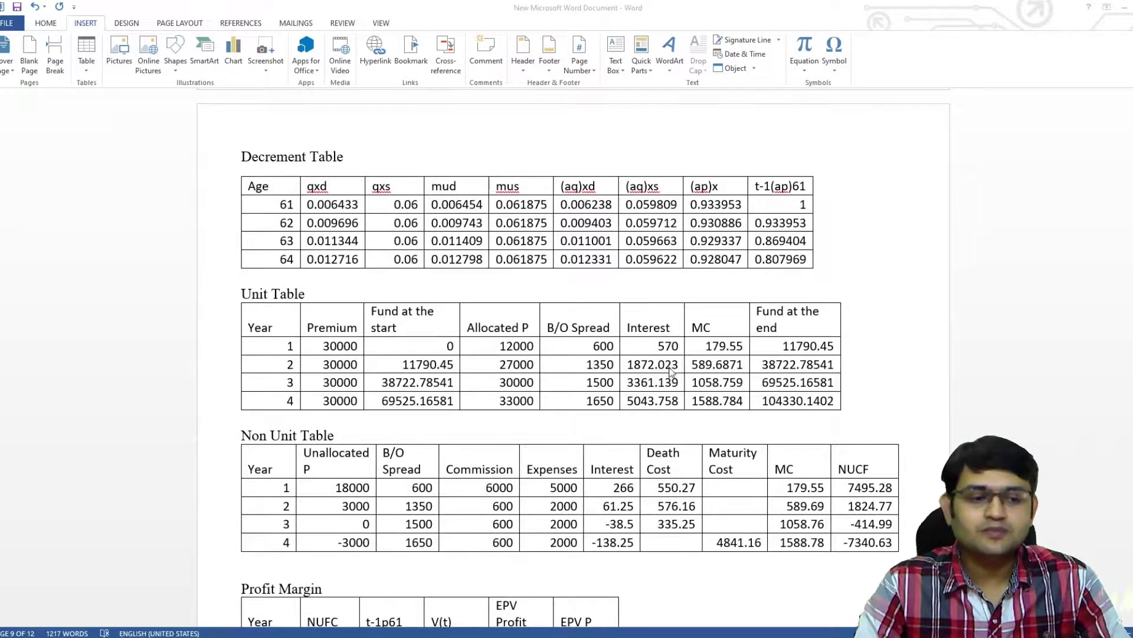
{"action": "left_click", "coordinate": [288, 190]}
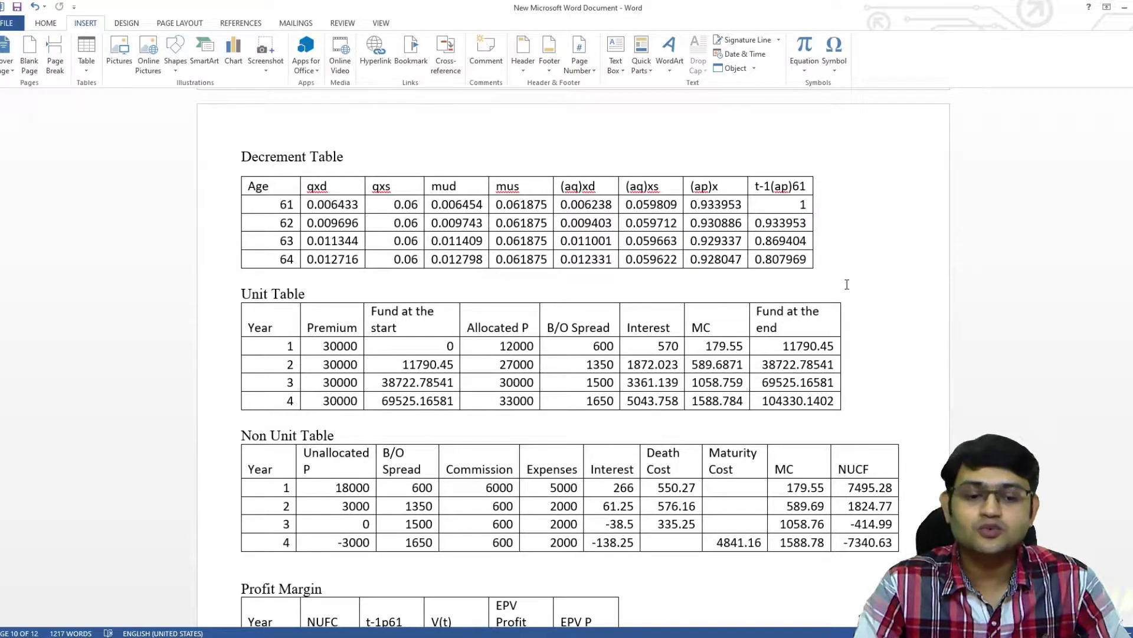
{"action": "scroll", "coordinate": [848, 285], "scroll_direction": "down", "scroll_amount": 1}
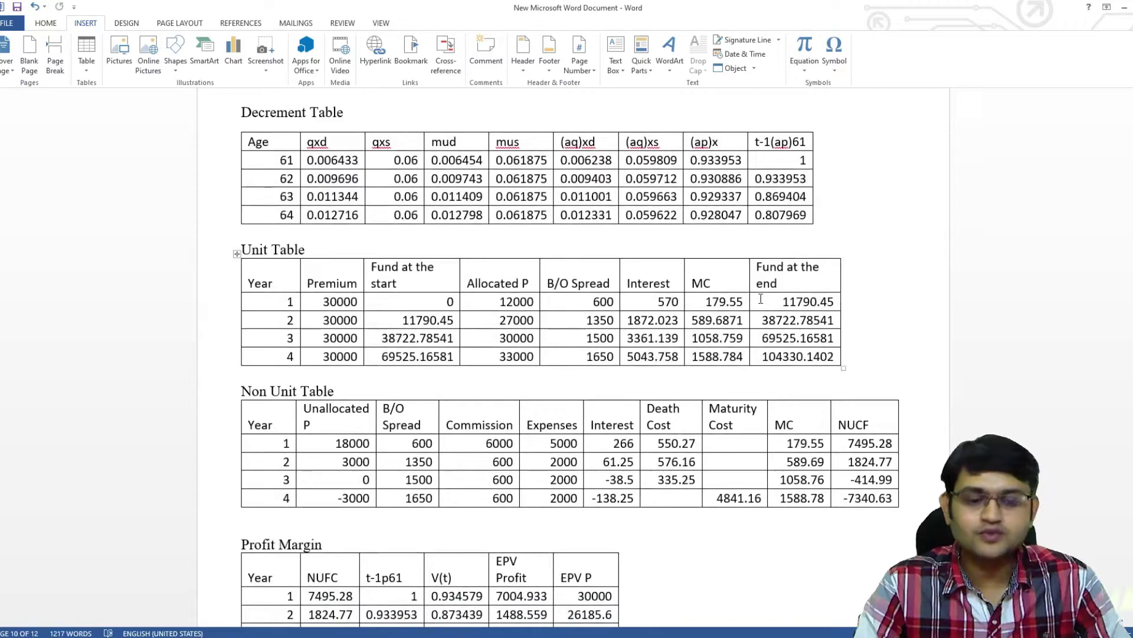
{"action": "left_click_drag", "start_coordinate": [761, 298], "coordinate": [833, 353]}
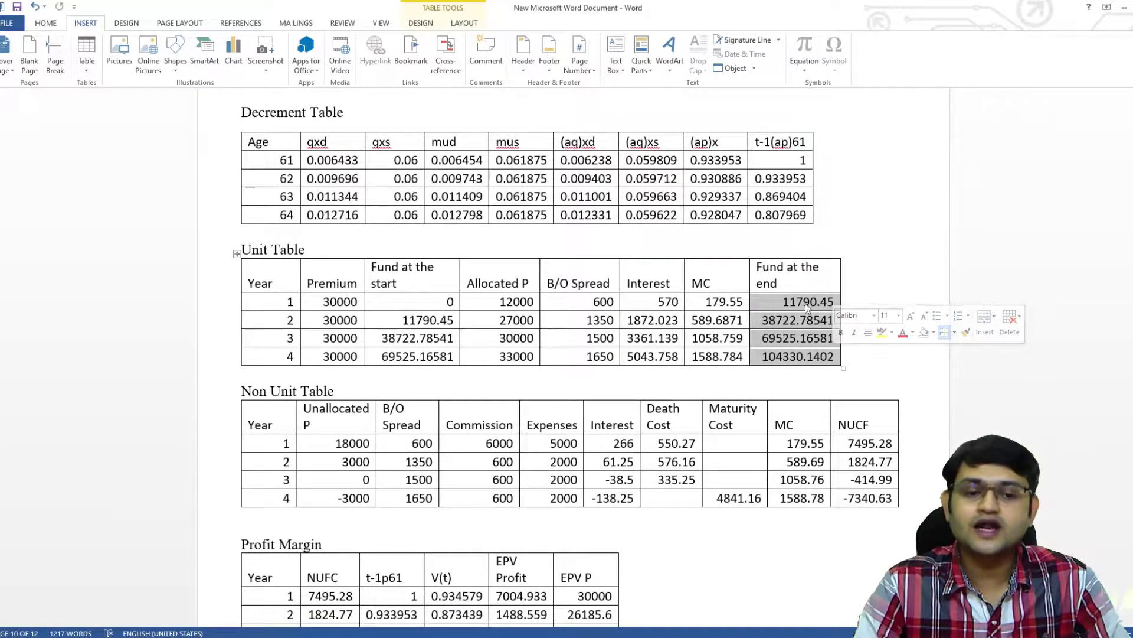
{"action": "left_click_drag", "start_coordinate": [872, 444], "coordinate": [875, 499]}
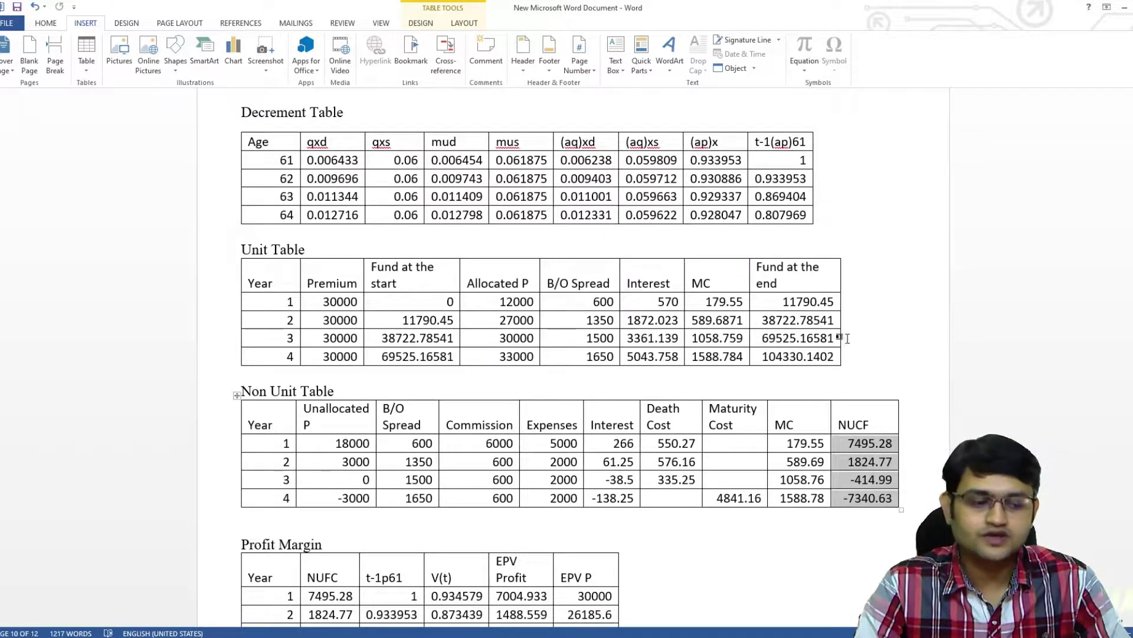
Highlight the EPV Profit total 3674.248, the EPV P total 98753.01 and the 3.72% profit margin
{"action": "scroll", "coordinate": [851, 347], "scroll_direction": "down", "scroll_amount": 1}
{"action": "scroll", "coordinate": [851, 347], "scroll_direction": "down", "scroll_amount": 3}
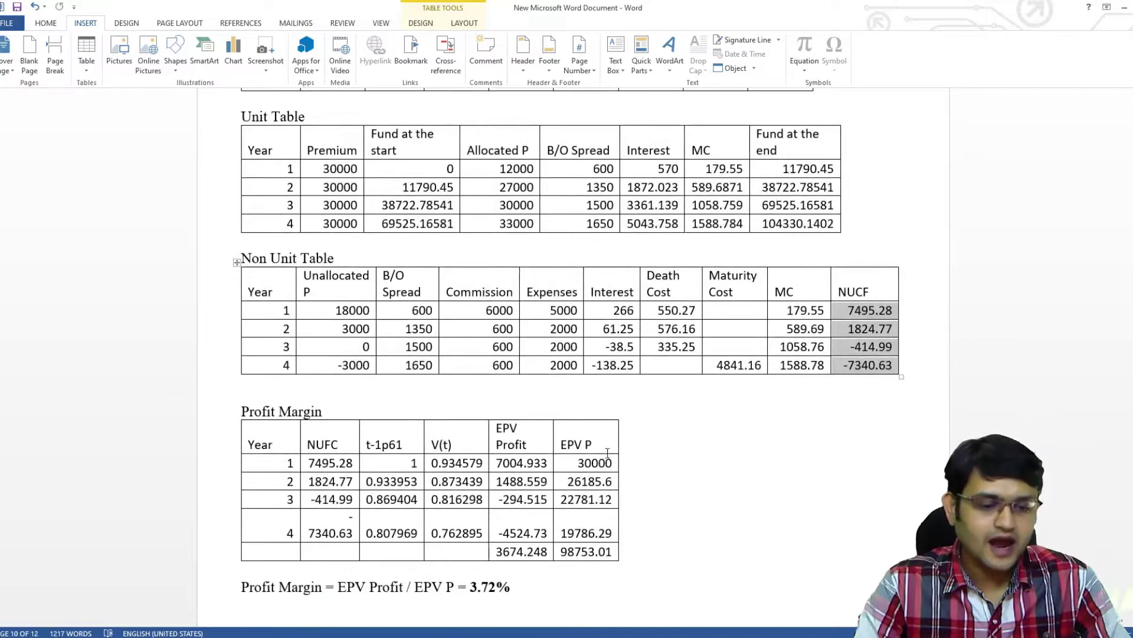
{"action": "left_click_drag", "start_coordinate": [495, 508], "coordinate": [548, 510]}
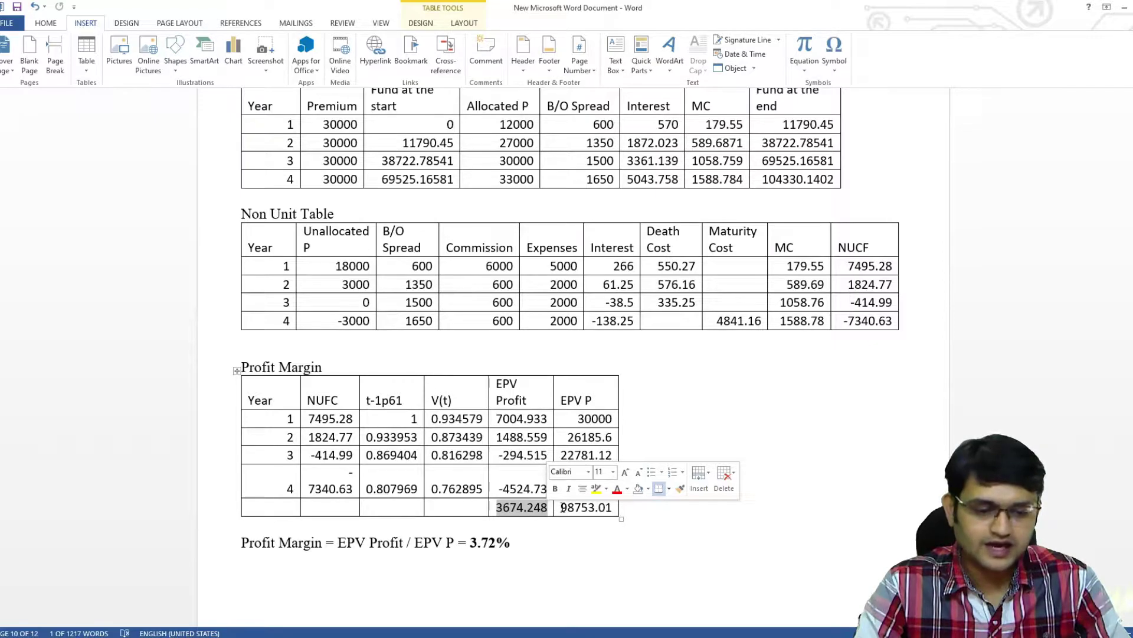
{"action": "left_click_drag", "start_coordinate": [562, 508], "coordinate": [616, 509]}
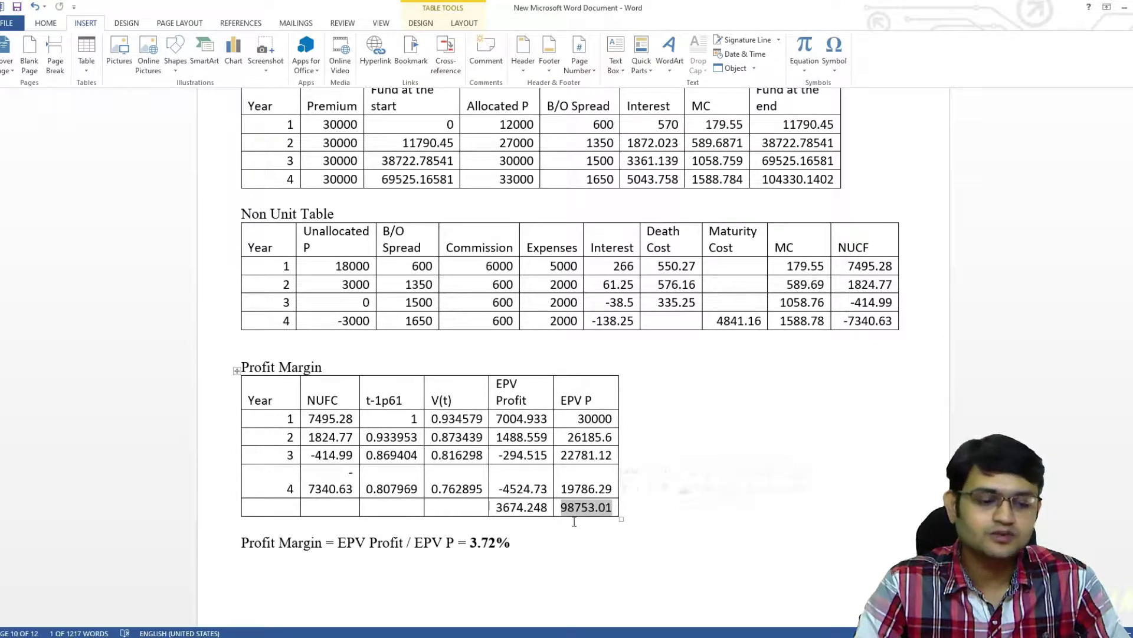
{"action": "left_click_drag", "start_coordinate": [465, 544], "coordinate": [523, 546]}
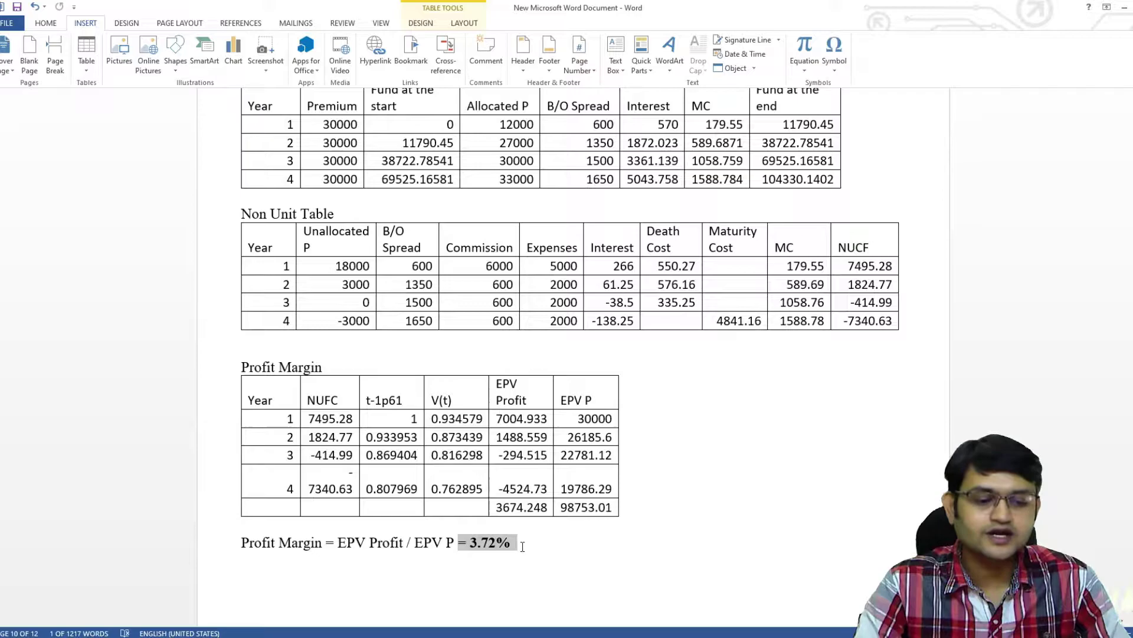
Recheck the fund, NUCF, EPV totals and 3.72% margin, then select the whole Decrement Table
{"action": "scroll", "coordinate": [804, 423], "scroll_direction": "up", "scroll_amount": 3}
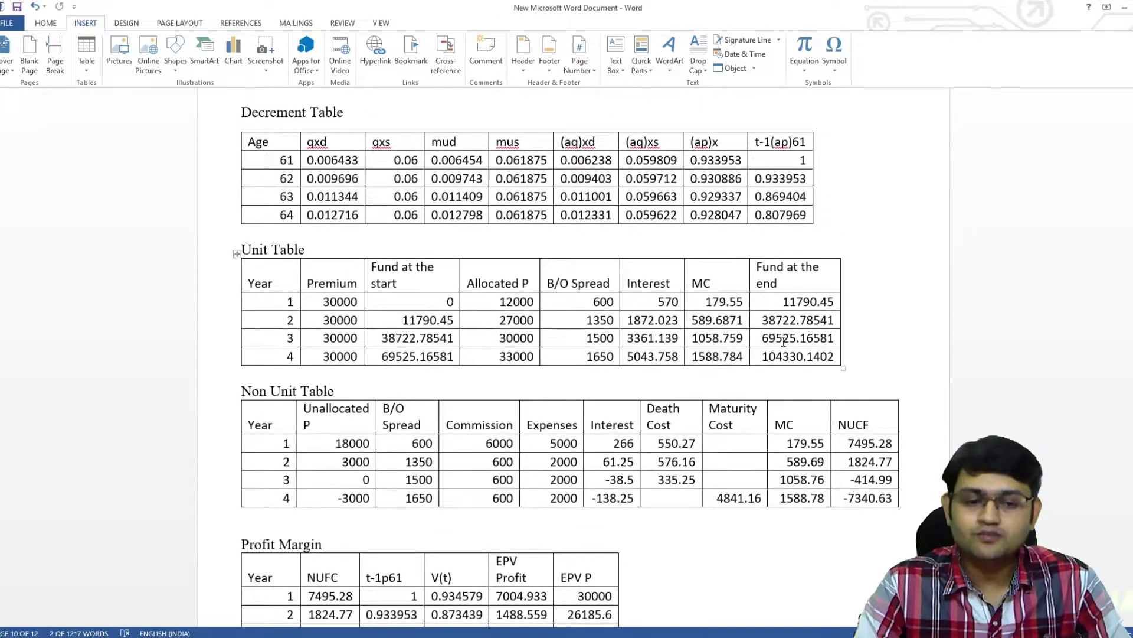
{"action": "left_click_drag", "start_coordinate": [775, 300], "coordinate": [782, 354]}
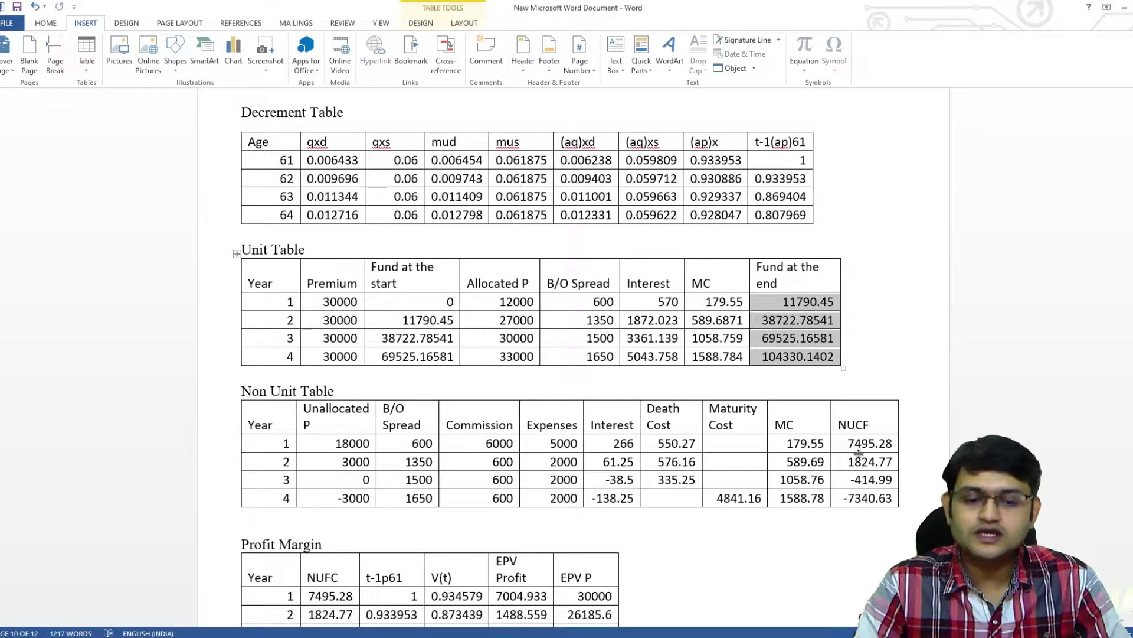
{"action": "left_click_drag", "start_coordinate": [850, 443], "coordinate": [865, 499]}
{"action": "scroll", "coordinate": [666, 519], "scroll_direction": "down", "scroll_amount": 2}
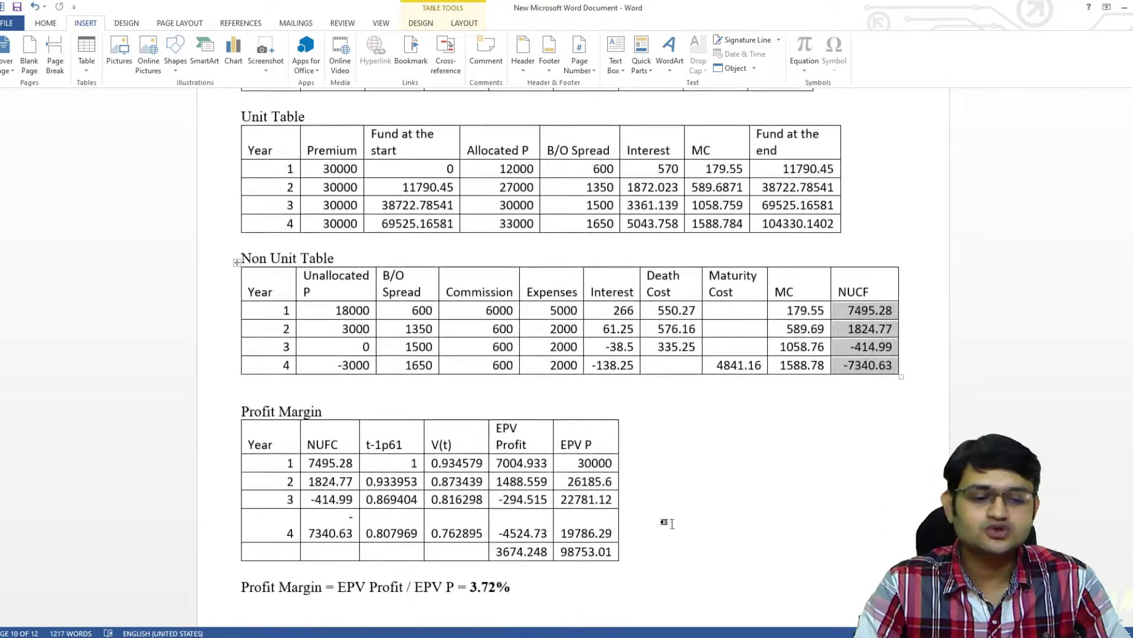
{"action": "left_click_drag", "start_coordinate": [498, 554], "coordinate": [623, 546]}
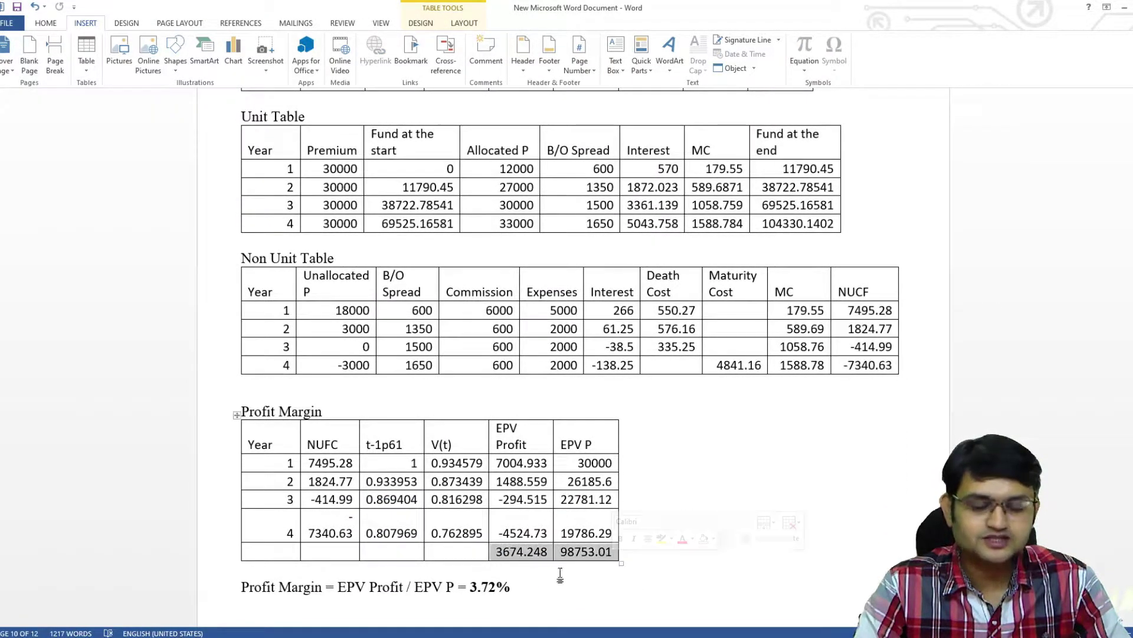
{"action": "left_click_drag", "start_coordinate": [460, 586], "coordinate": [514, 584]}
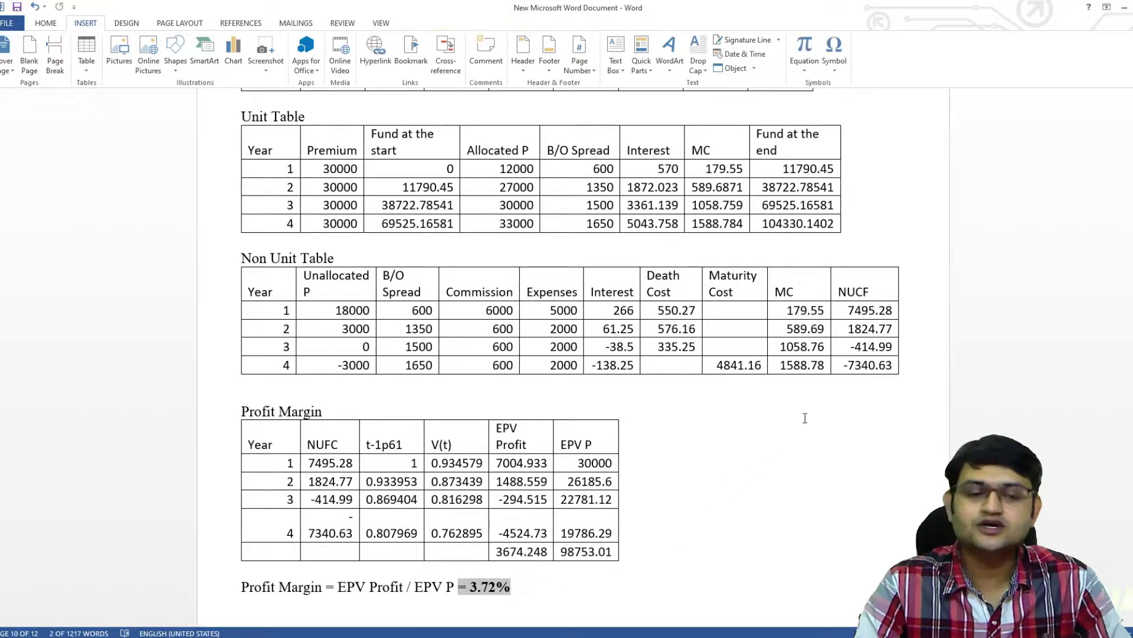
{"action": "scroll", "coordinate": [807, 412], "scroll_direction": "up", "scroll_amount": 3}
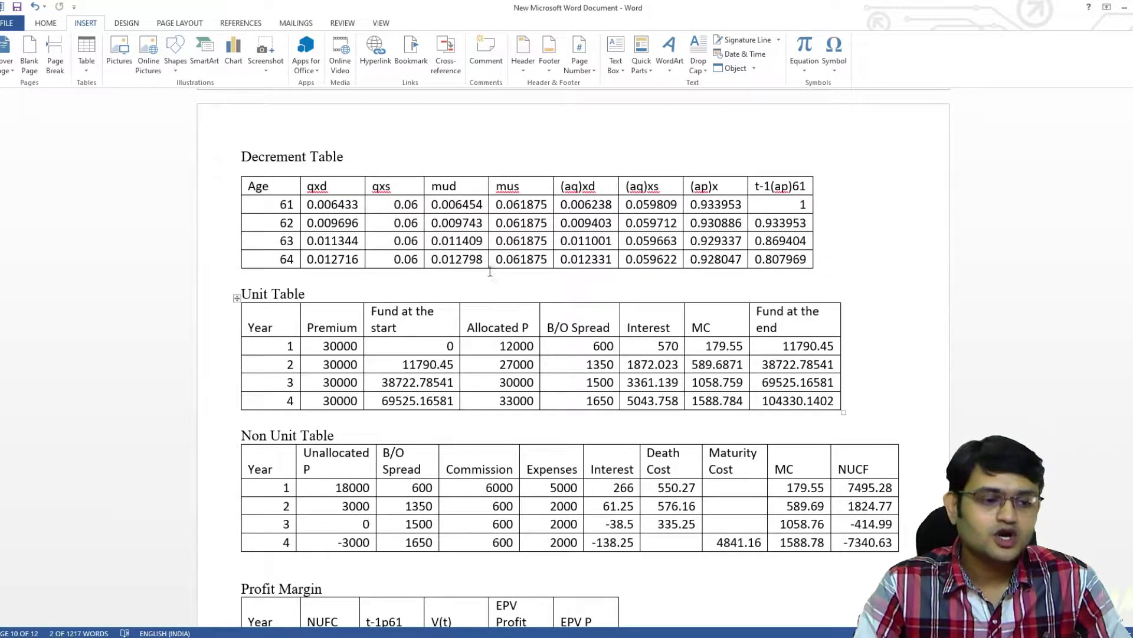
{"action": "left_click_drag", "start_coordinate": [271, 184], "coordinate": [785, 242]}
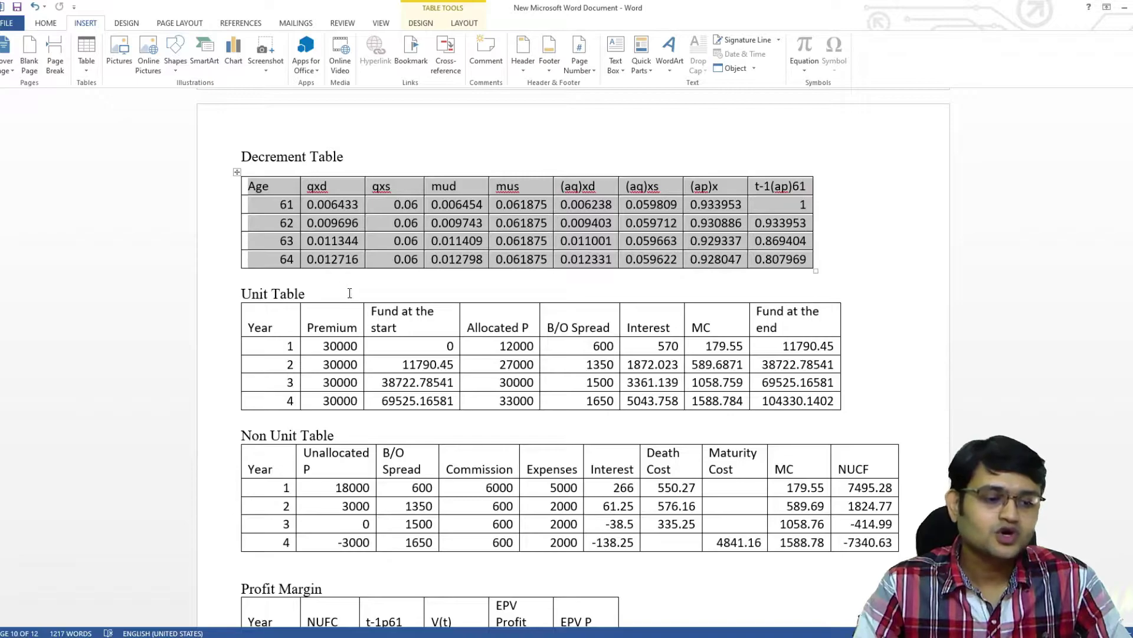
Insert a page break below the 3.72% profit margin line
{"action": "scroll", "coordinate": [350, 293], "scroll_direction": "down", "scroll_amount": 8}
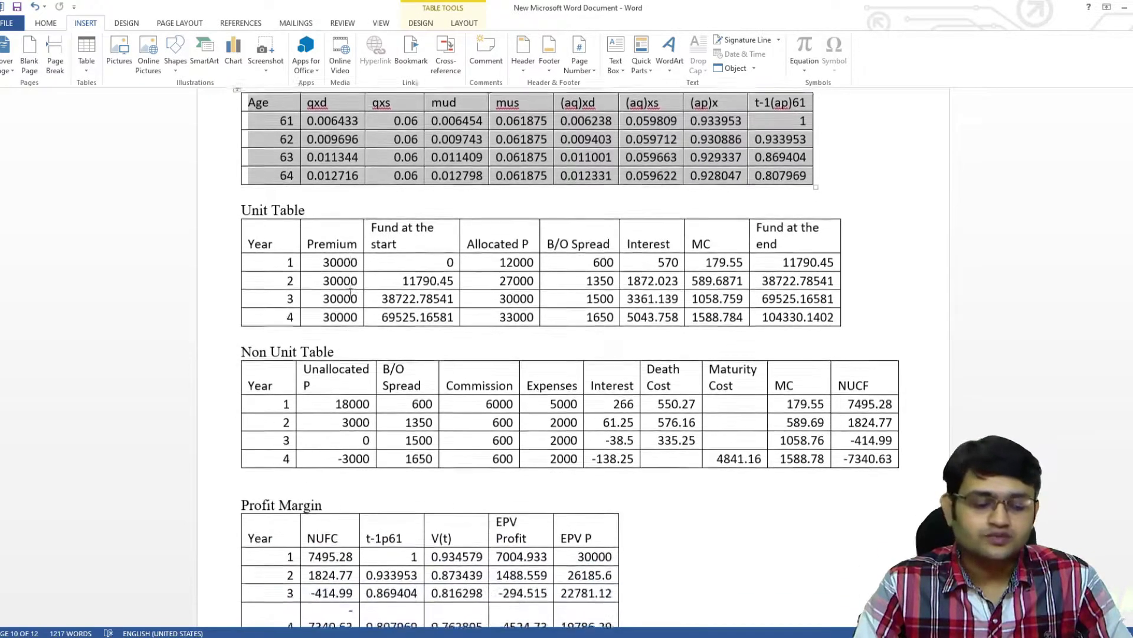
{"action": "scroll", "coordinate": [350, 293], "scroll_direction": "down", "scroll_amount": 1}
{"action": "left_click", "coordinate": [291, 319]}
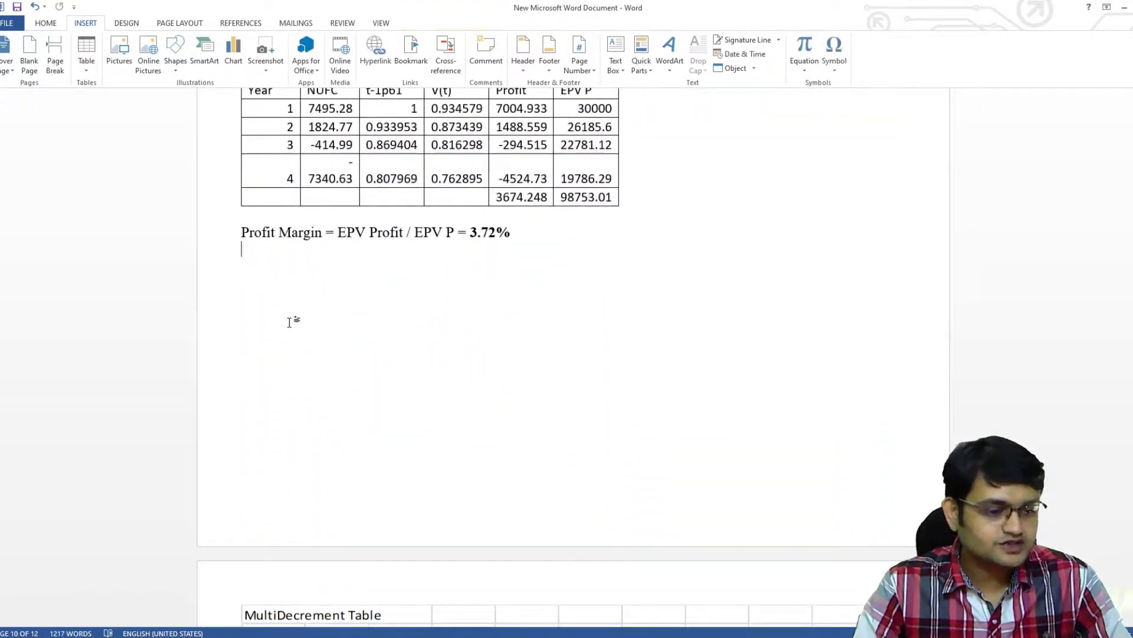
{"action": "left_click", "coordinate": [55, 56]}
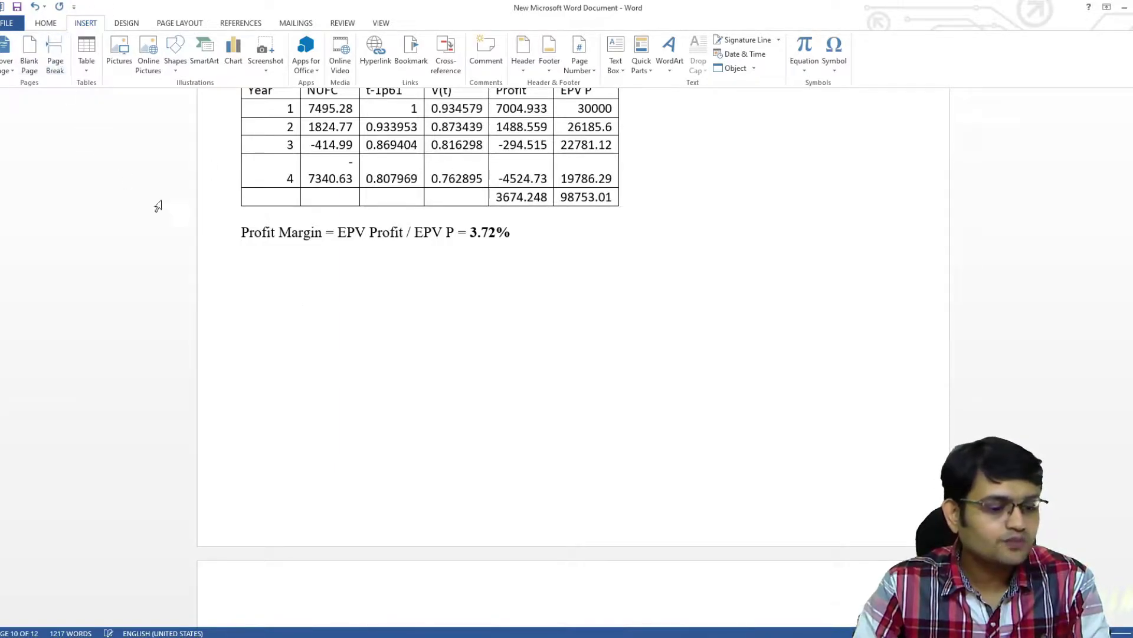
Embed a blank Excel spreadsheet on the new page
{"action": "scroll", "coordinate": [430, 408], "scroll_direction": "down", "scroll_amount": 3}
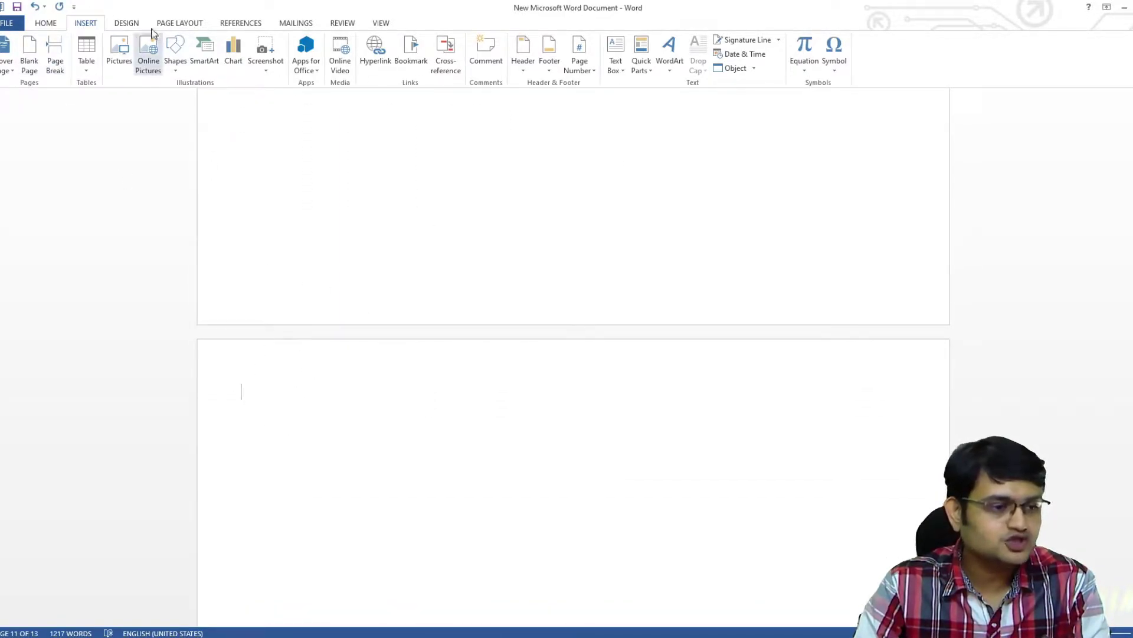
{"action": "left_click", "coordinate": [86, 68]}
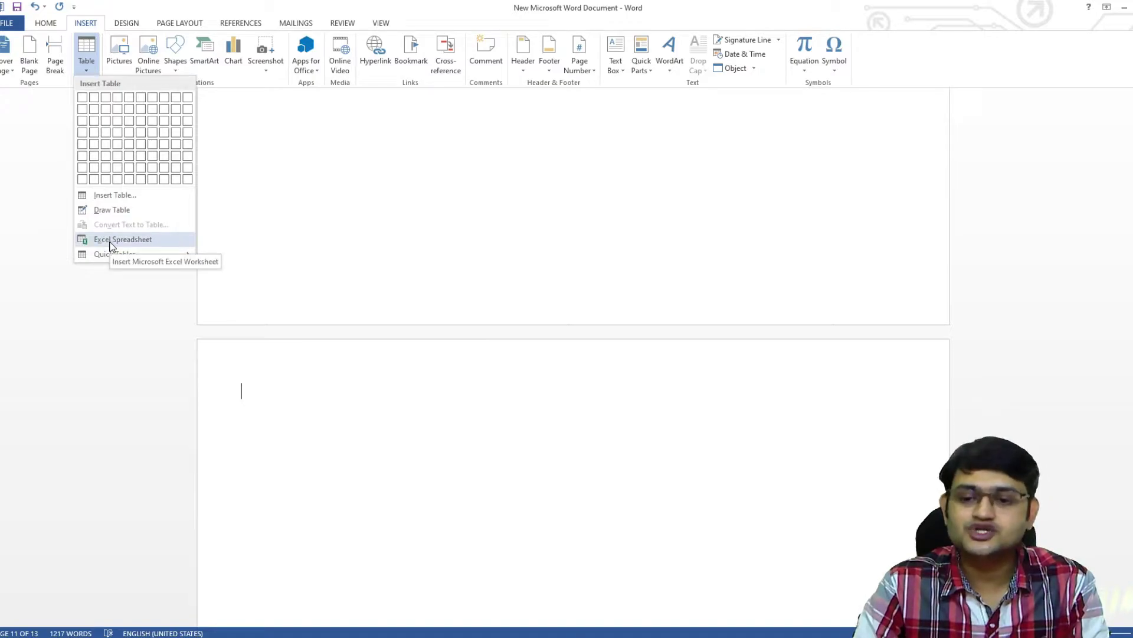
{"action": "left_click", "coordinate": [137, 241]}
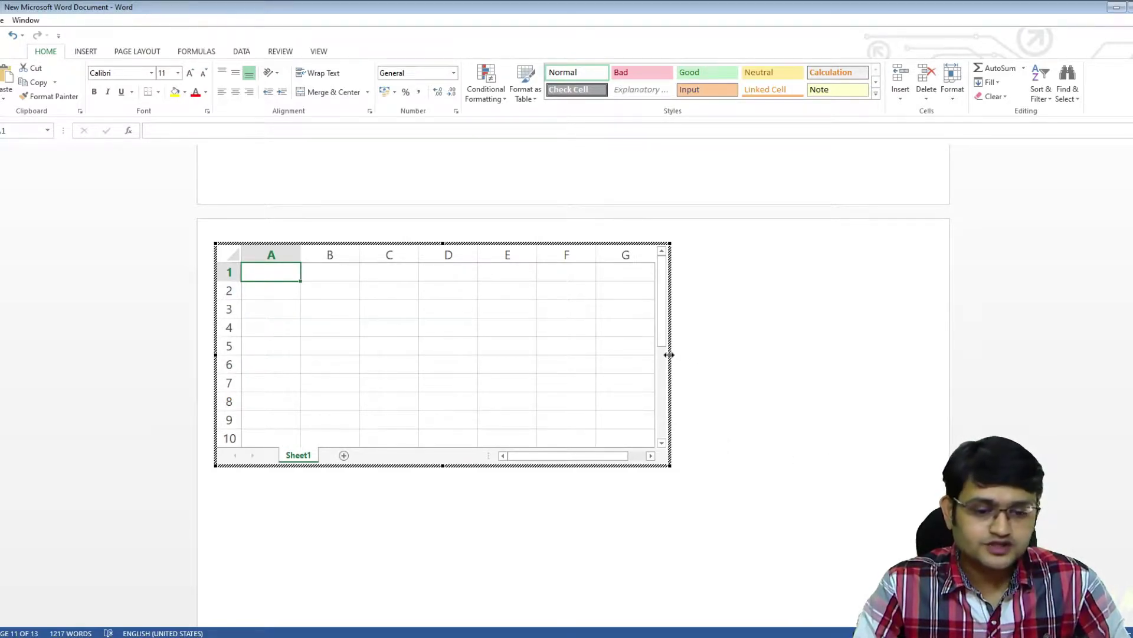
Widen the embedded worksheet so it shows more columns
{"action": "left_click_drag", "start_coordinate": [669, 355], "coordinate": [919, 357]}
{"action": "scroll", "coordinate": [549, 425], "scroll_direction": "down", "scroll_amount": 3}
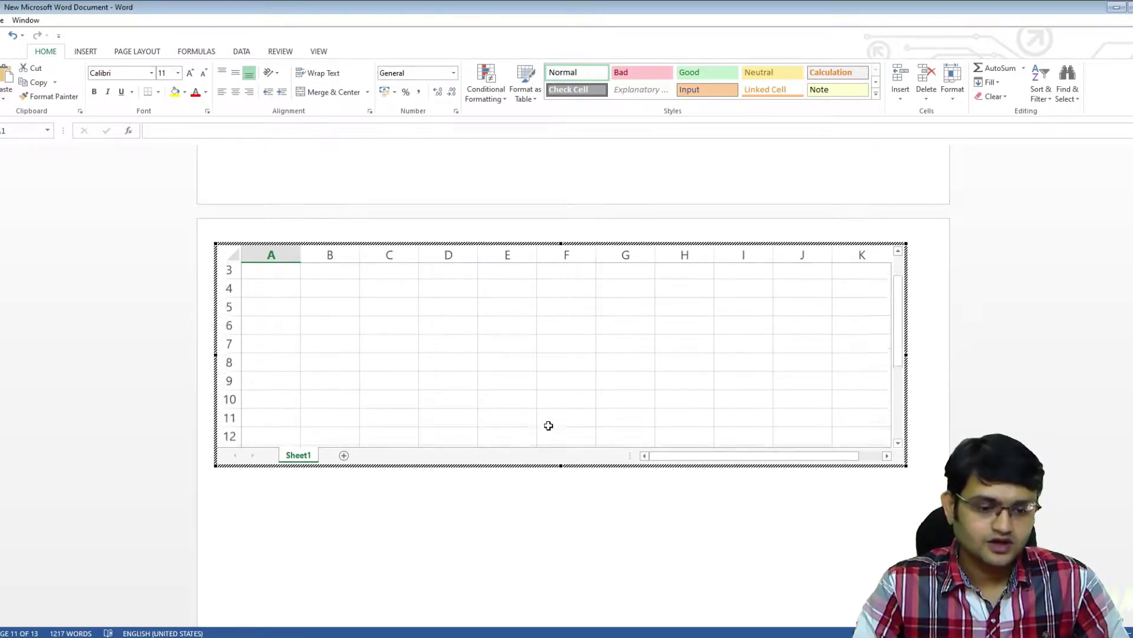
{"action": "scroll", "coordinate": [549, 425], "scroll_direction": "up", "scroll_amount": 3}
{"action": "scroll", "coordinate": [625, 388], "scroll_direction": "down", "scroll_amount": 3}
{"action": "scroll", "coordinate": [623, 385], "scroll_direction": "up", "scroll_amount": 3}
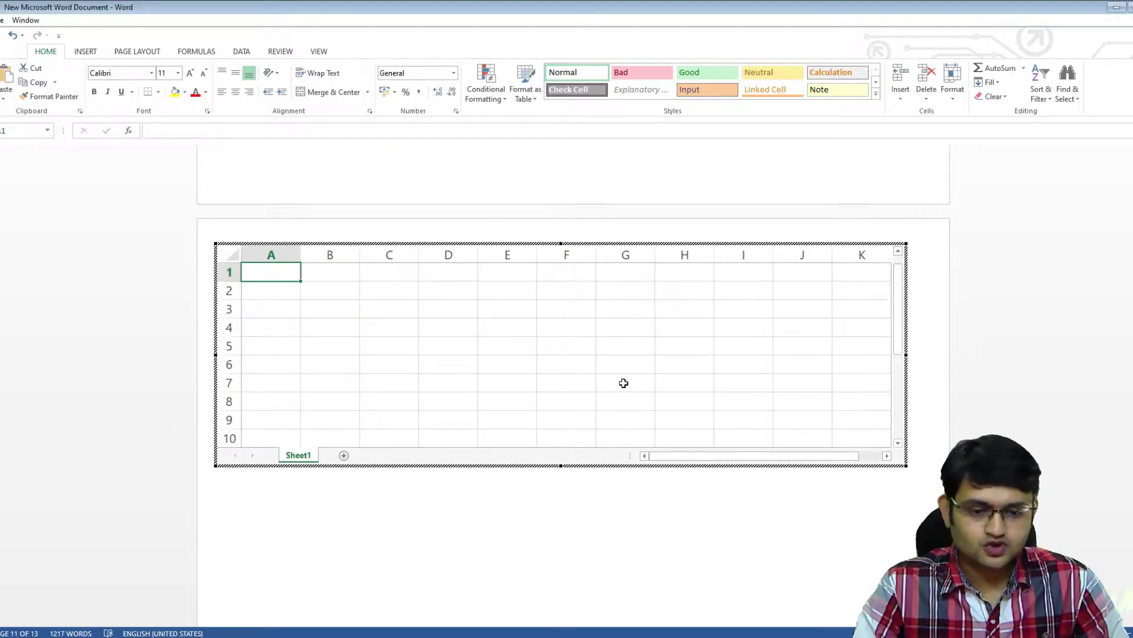
{"action": "scroll", "coordinate": [622, 383], "scroll_direction": "down", "scroll_amount": 17}
{"action": "scroll", "coordinate": [622, 383], "scroll_direction": "up", "scroll_amount": 15}
{"action": "scroll", "coordinate": [622, 383], "scroll_direction": "down", "scroll_amount": 15}
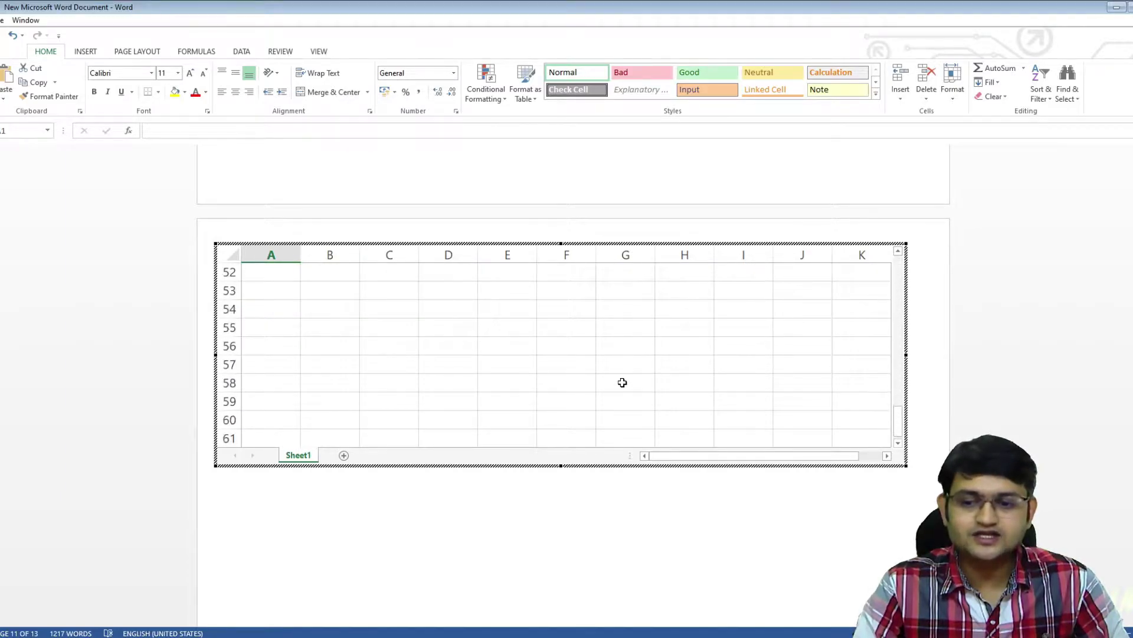
{"action": "scroll", "coordinate": [622, 383], "scroll_direction": "up", "scroll_amount": 17}
{"action": "scroll", "coordinate": [1059, 355], "scroll_direction": "down", "scroll_amount": 3}
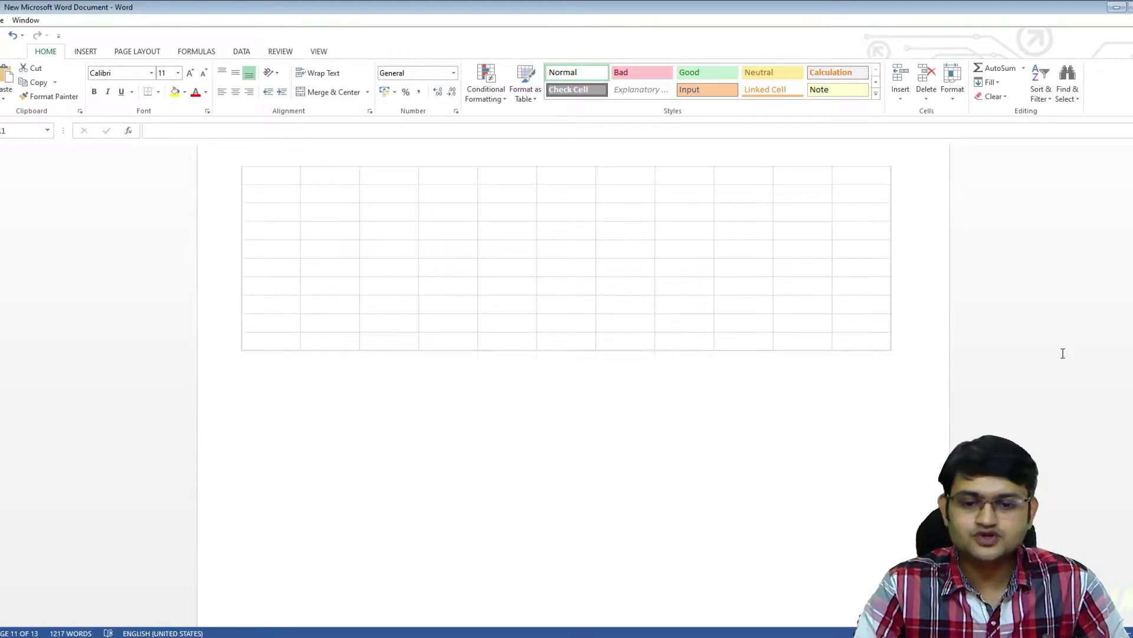
{"action": "scroll", "coordinate": [1059, 357], "scroll_direction": "up", "scroll_amount": 4}
{"action": "scroll", "coordinate": [1059, 357], "scroll_direction": "down", "scroll_amount": 2}
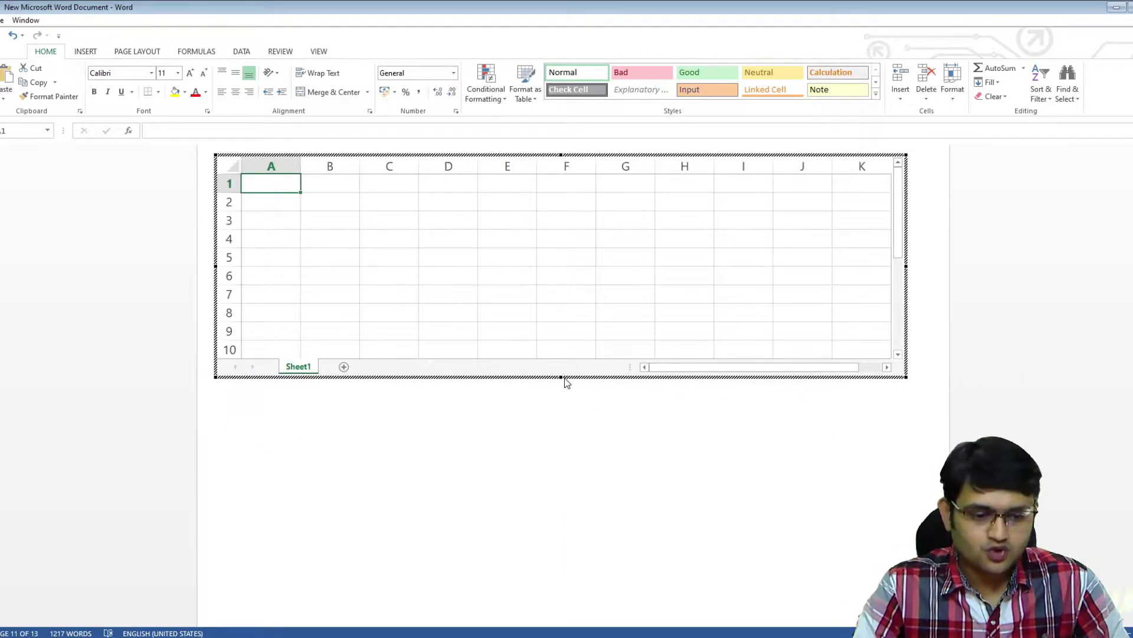
Stretch the sheet taller, settle its bottom edge at row 38, and exit the object
{"action": "left_click_drag", "start_coordinate": [561, 377], "coordinate": [580, 627]}
{"action": "scroll", "coordinate": [561, 396], "scroll_direction": "down", "scroll_amount": 5}
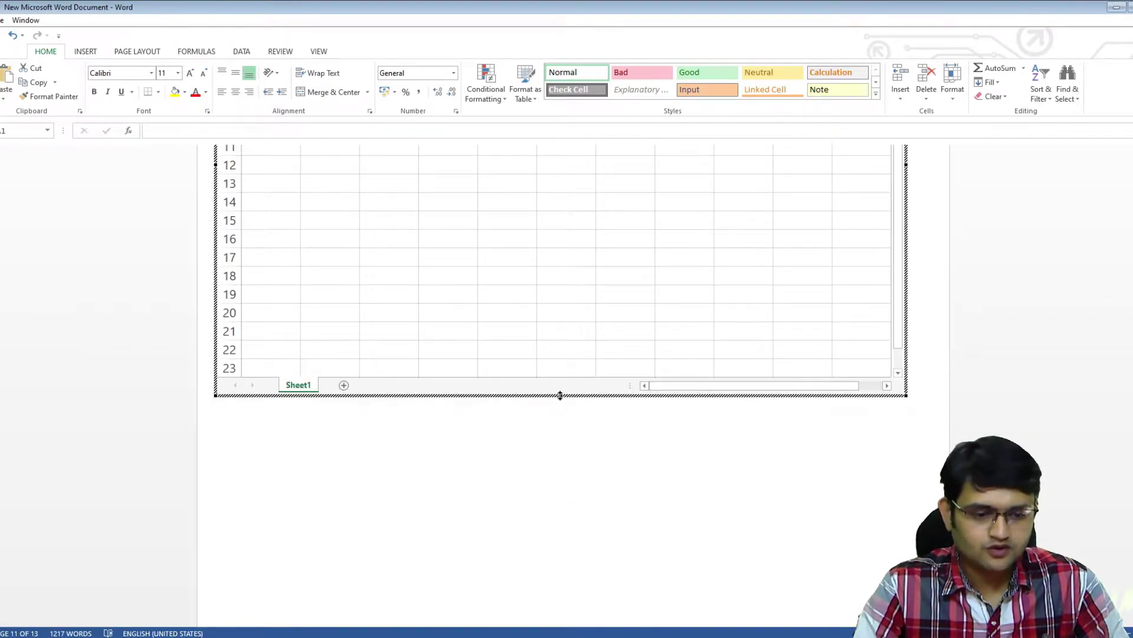
{"action": "left_click_drag", "start_coordinate": [561, 395], "coordinate": [569, 442]}
{"action": "left_click_drag", "start_coordinate": [609, 620], "coordinate": [609, 617]}
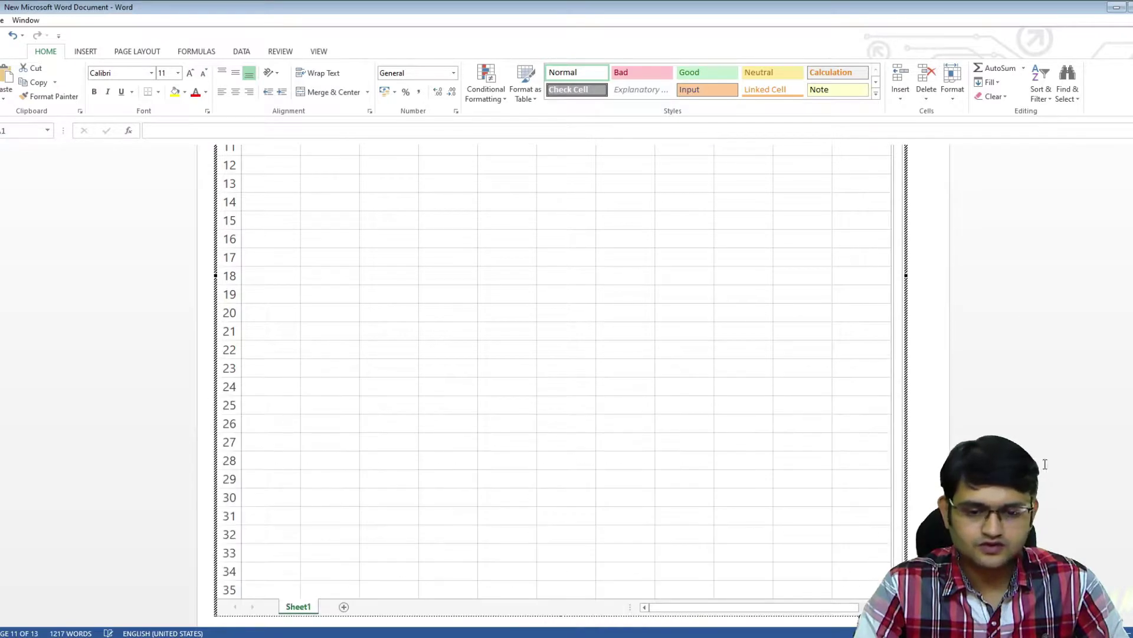
{"action": "scroll", "coordinate": [731, 383], "scroll_direction": "down", "scroll_amount": 8}
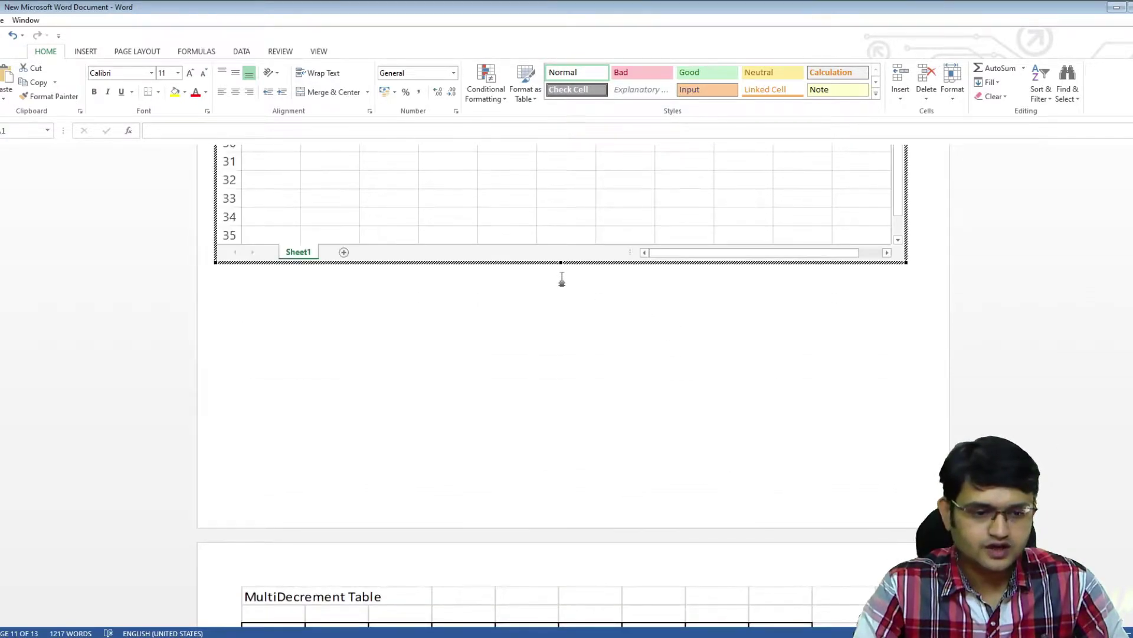
{"action": "left_click_drag", "start_coordinate": [561, 262], "coordinate": [581, 445]}
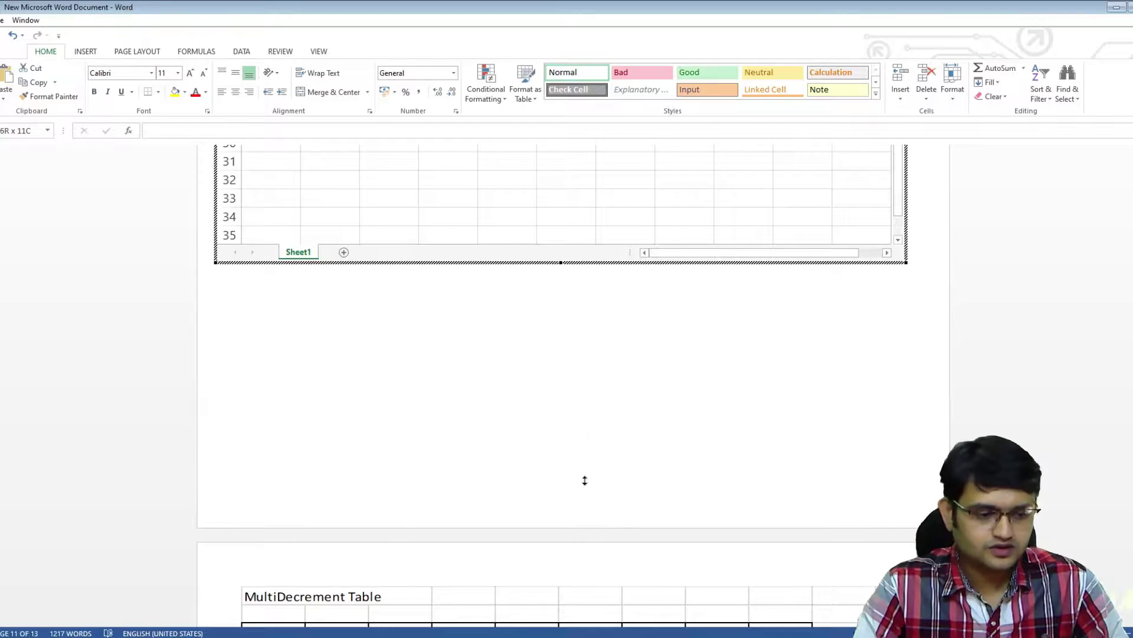
{"action": "left_click_drag", "start_coordinate": [586, 497], "coordinate": [587, 493]}
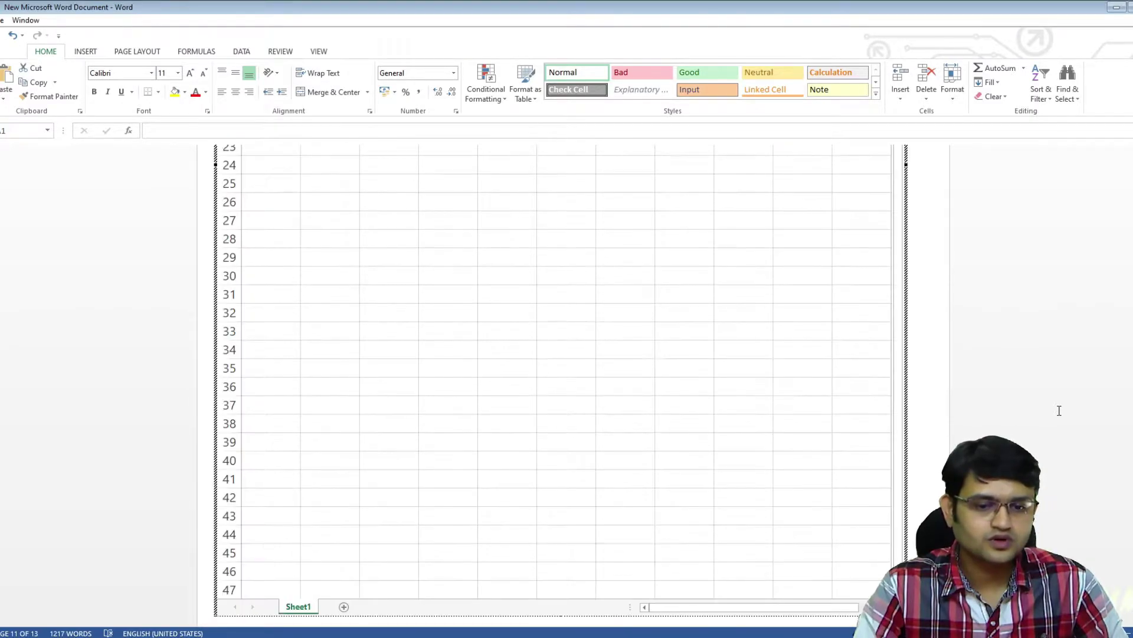
{"action": "scroll", "coordinate": [703, 561], "scroll_direction": "down", "scroll_amount": 2}
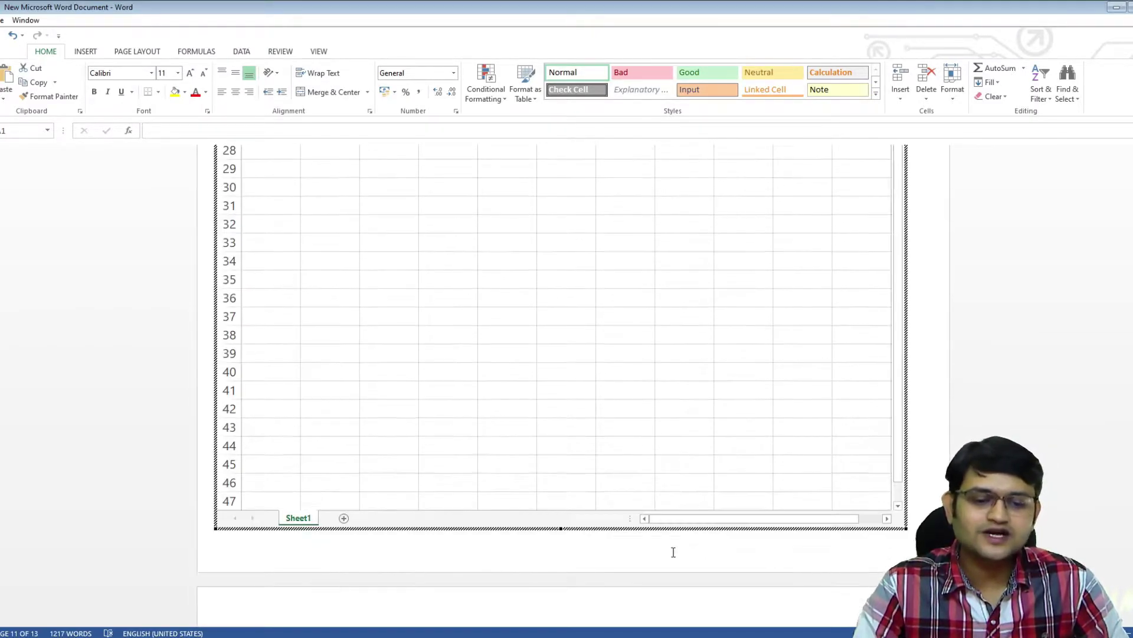
{"action": "left_click_drag", "start_coordinate": [561, 527], "coordinate": [584, 362]}
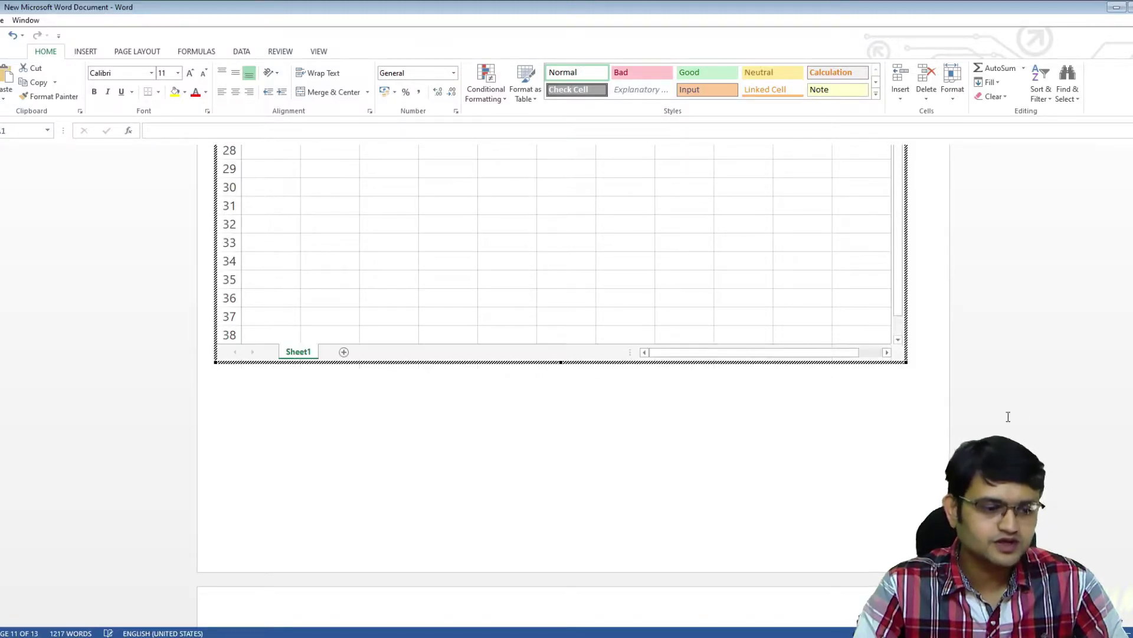
{"action": "left_click", "coordinate": [1073, 311]}
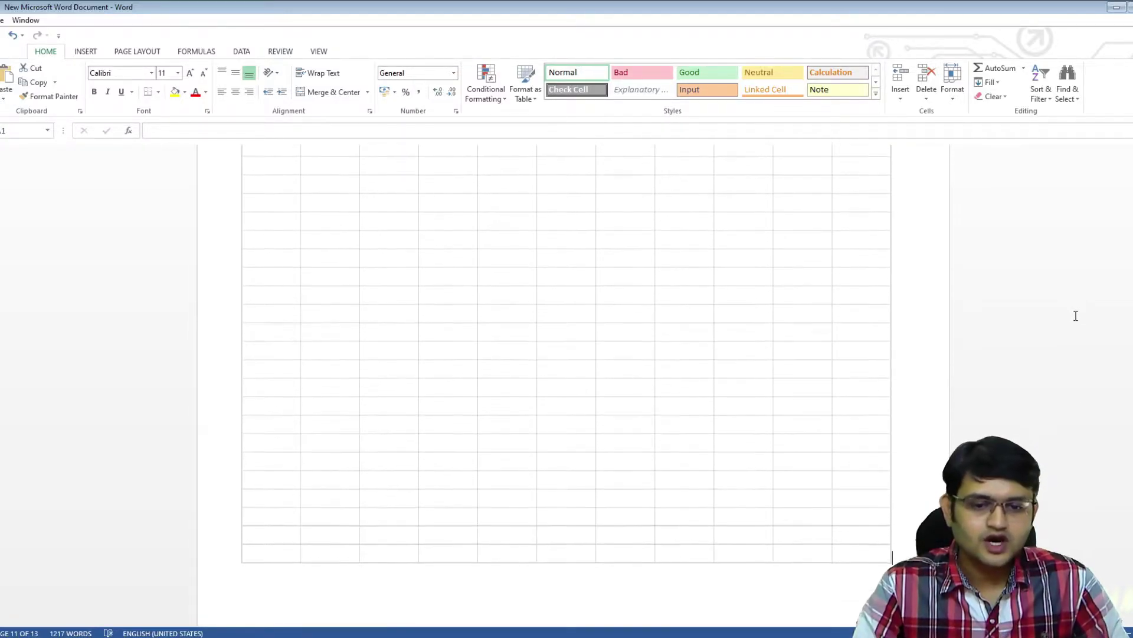
Scroll back to the top of the embedded worksheet and reactivate it for editing
{"action": "scroll", "coordinate": [1074, 316], "scroll_direction": "up", "scroll_amount": 3}
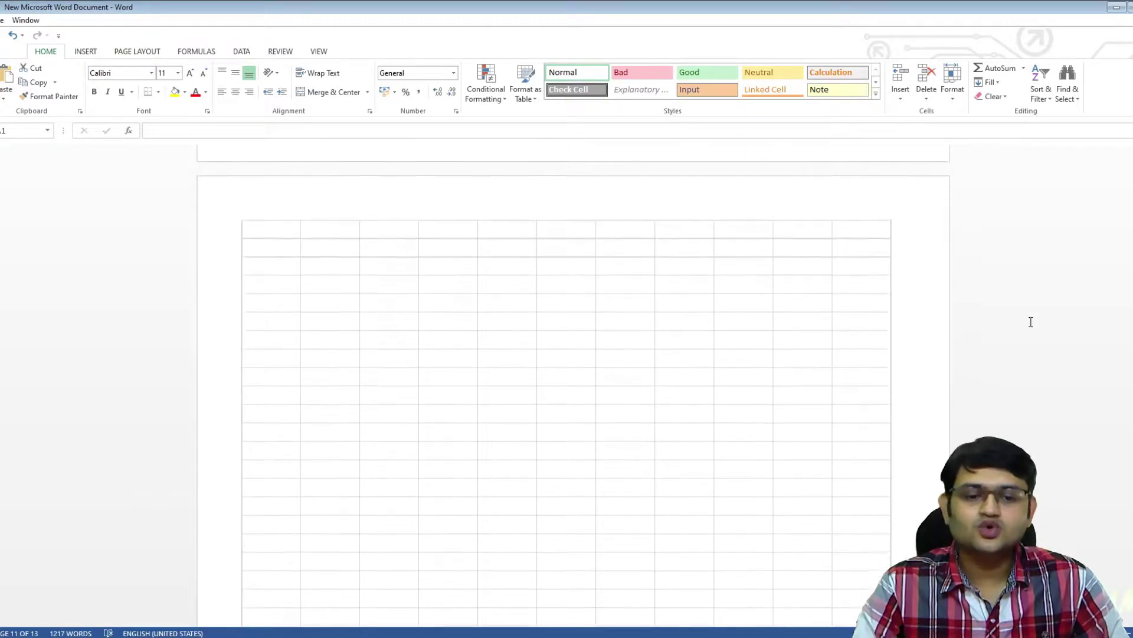
{"action": "double_click", "coordinate": [544, 297]}
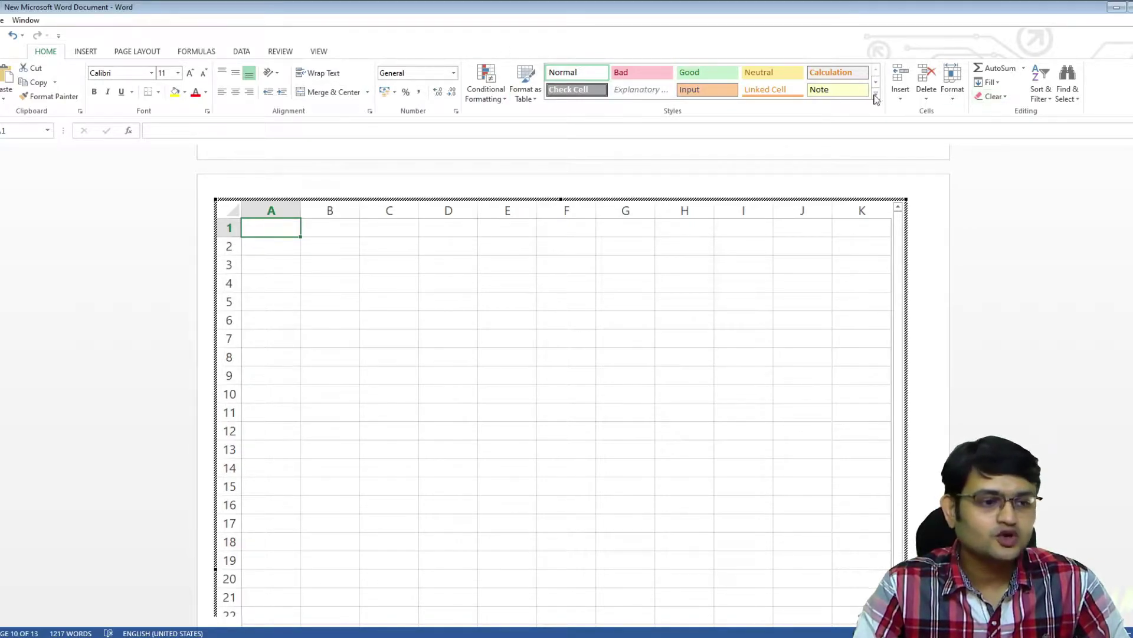
Look through the DATA tab's What-If Analysis options, dismiss the menu and select cell A2
{"action": "left_click", "coordinate": [242, 53]}
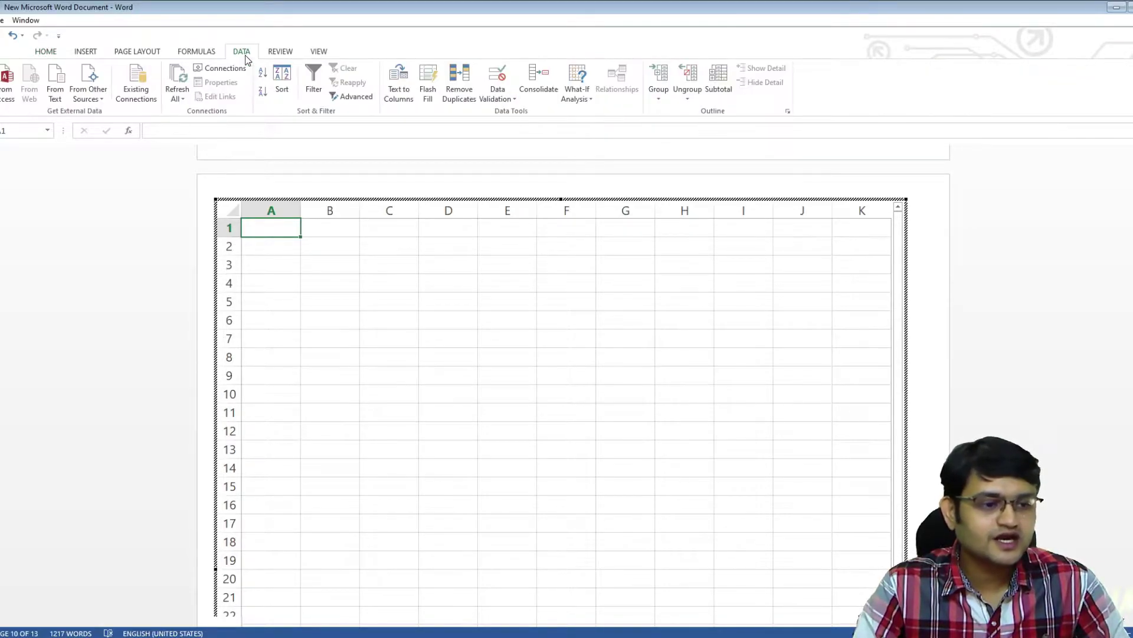
{"action": "left_click", "coordinate": [584, 103]}
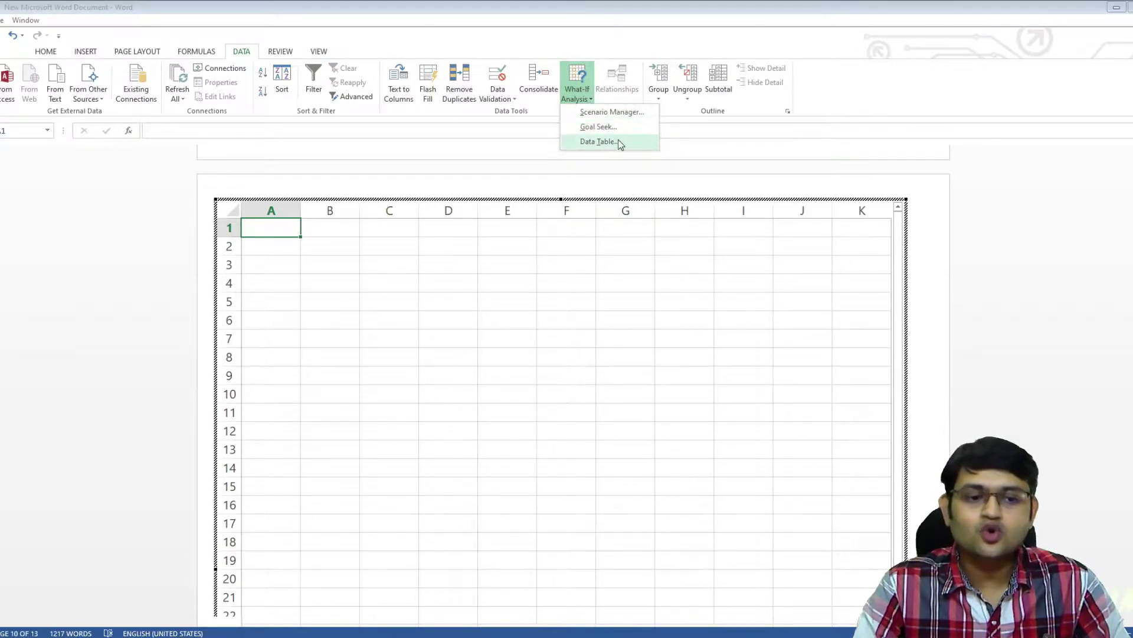
{"action": "left_click", "coordinate": [280, 251]}
{"action": "left_click", "coordinate": [281, 253]}
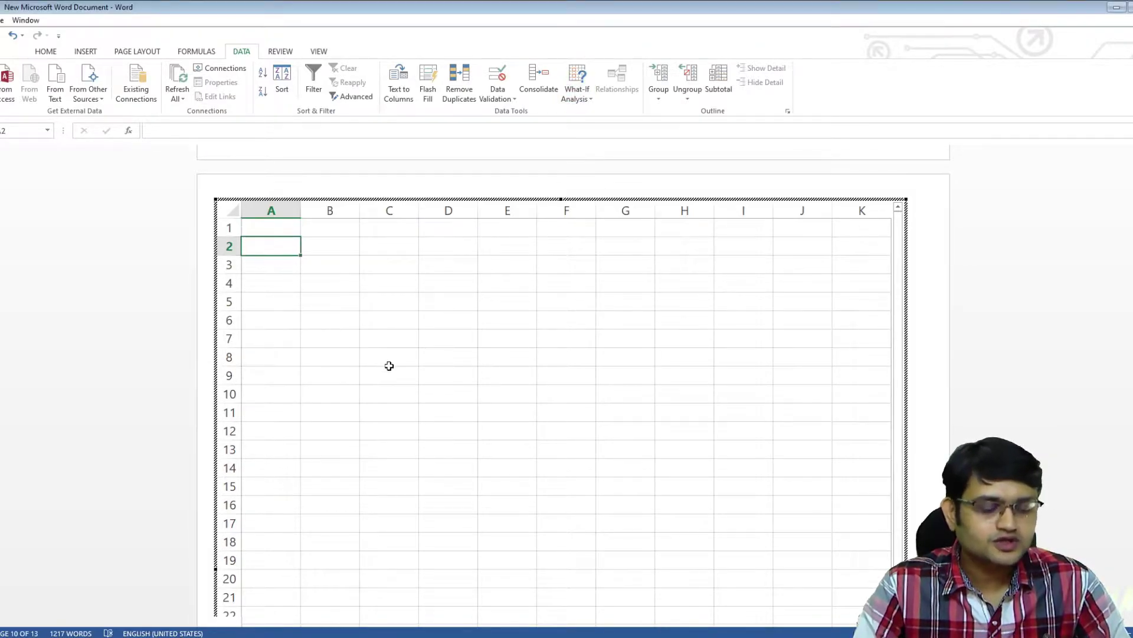
{"action": "scroll", "coordinate": [390, 364], "scroll_direction": "down", "scroll_amount": 4}
{"action": "scroll", "coordinate": [390, 364], "scroll_direction": "up", "scroll_amount": 4}
{"action": "scroll", "coordinate": [390, 364], "scroll_direction": "down", "scroll_amount": 13}
{"action": "scroll", "coordinate": [387, 362], "scroll_direction": "up", "scroll_amount": 13}
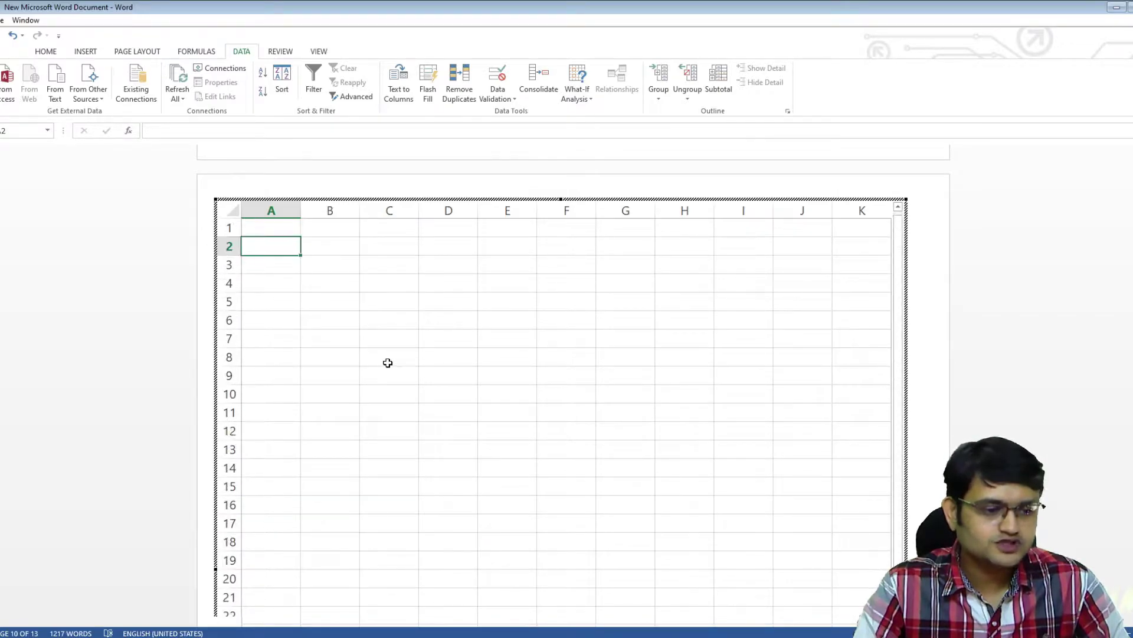
{"action": "scroll", "coordinate": [385, 361], "scroll_direction": "down", "scroll_amount": 5}
{"action": "scroll", "coordinate": [384, 360], "scroll_direction": "down", "scroll_amount": 8}
{"action": "scroll", "coordinate": [383, 361], "scroll_direction": "up", "scroll_amount": 13}
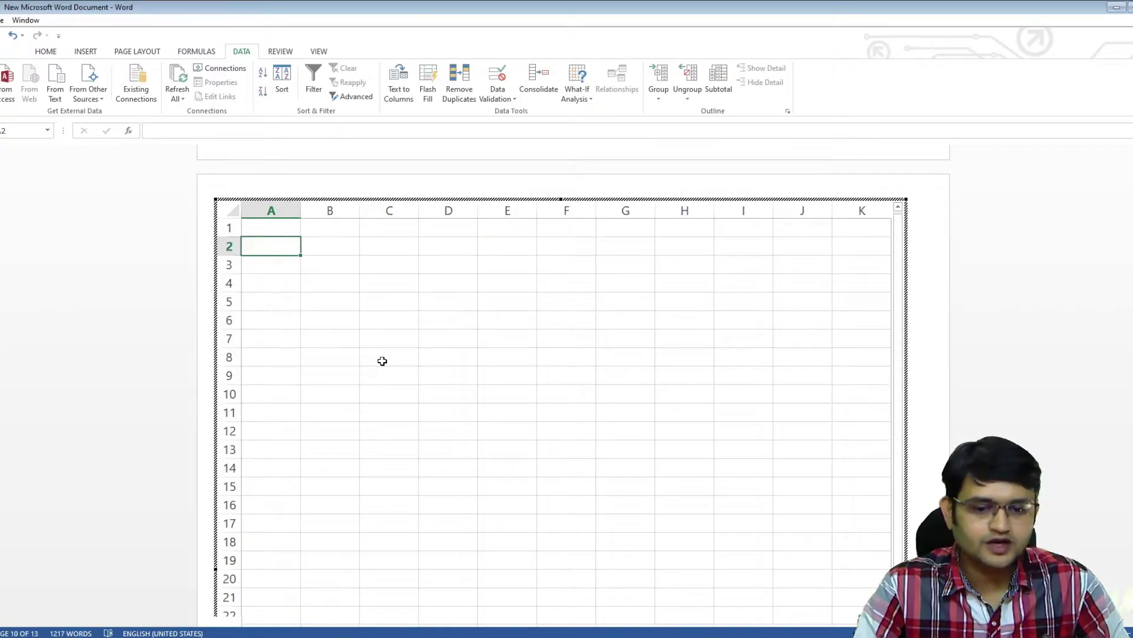
{"action": "scroll", "coordinate": [383, 361], "scroll_direction": "down", "scroll_amount": 8}
{"action": "scroll", "coordinate": [382, 360], "scroll_direction": "up", "scroll_amount": 8}
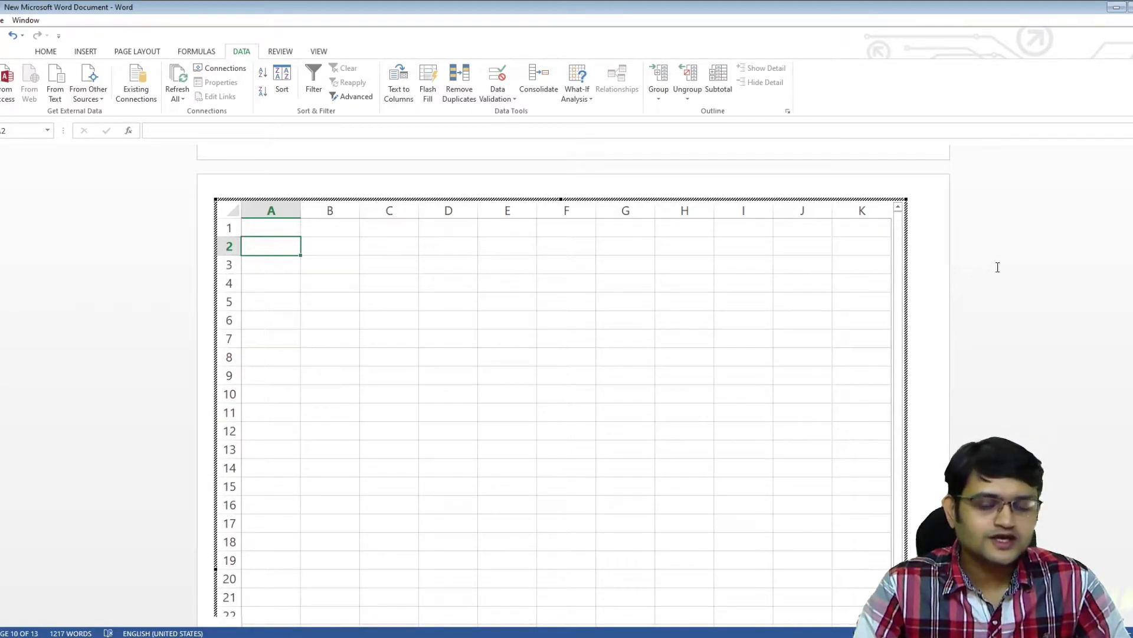
Type 'Multiple Decrement Table' in A1, then select the ranges A3:H8 and A10:C11
{"action": "left_click", "coordinate": [278, 230]}
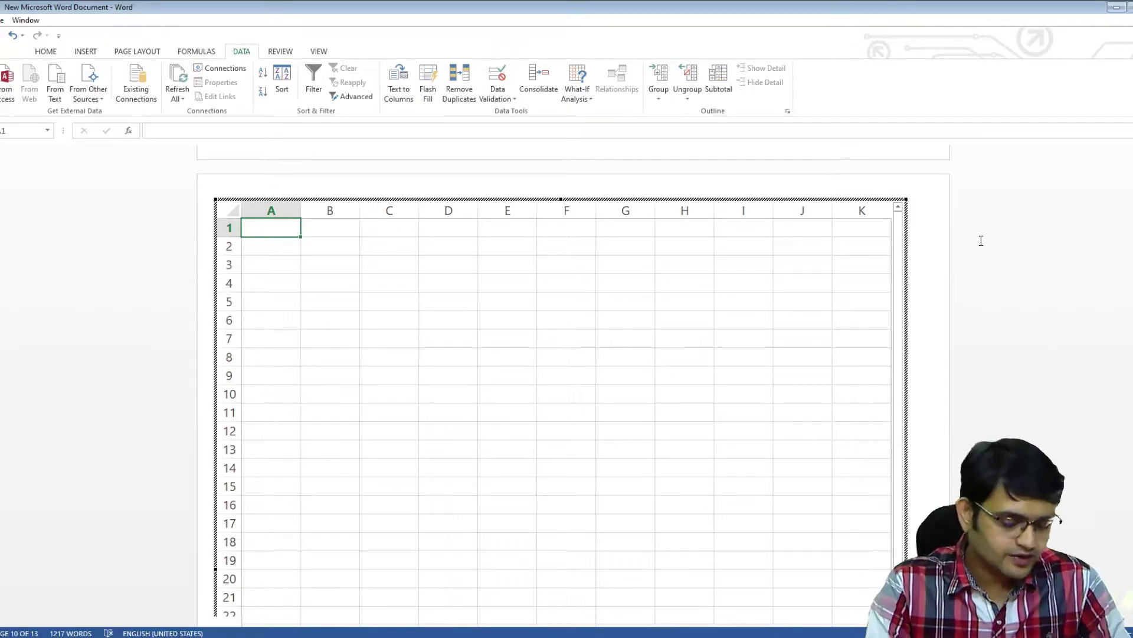
{"action": "type", "text": "Multi"}
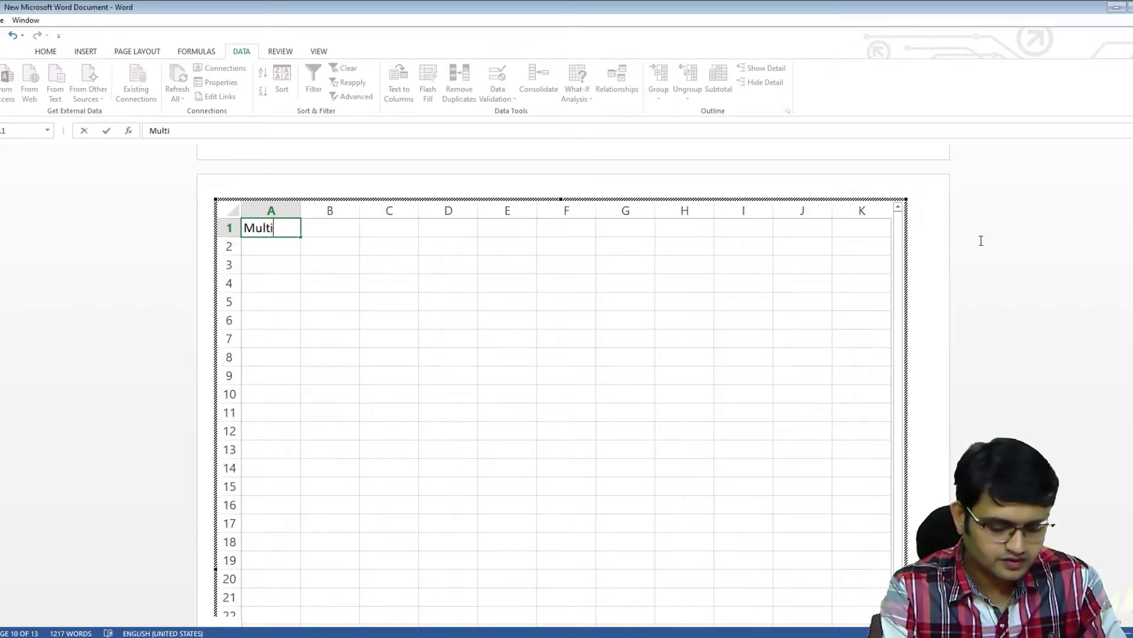
{"action": "type", "text": "ple Decre"}
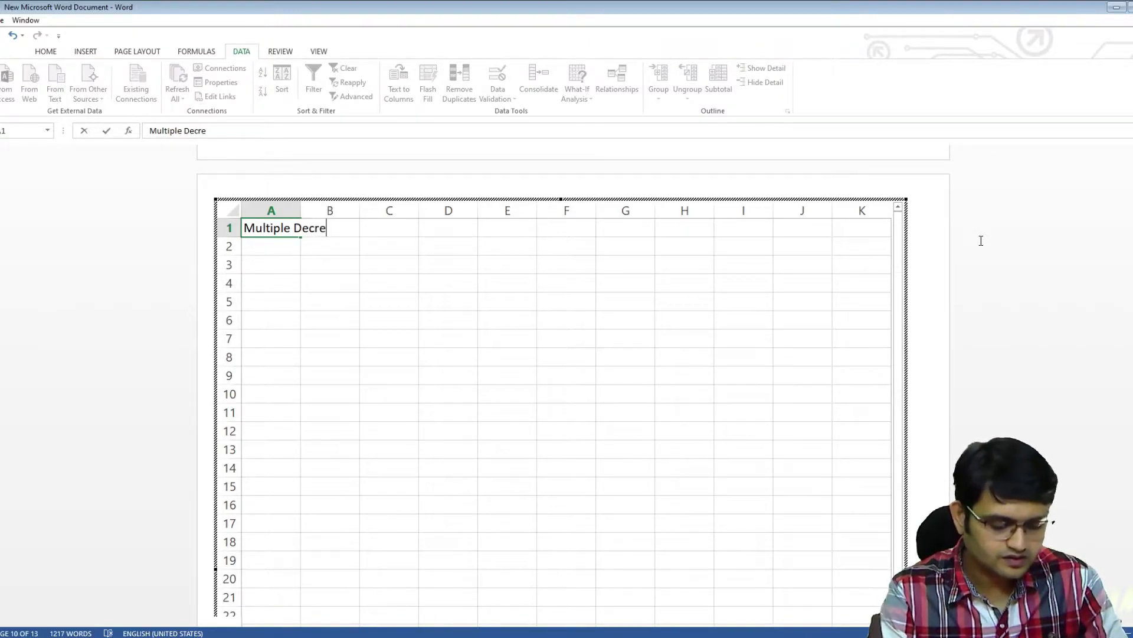
{"action": "type", "text": "ment"}
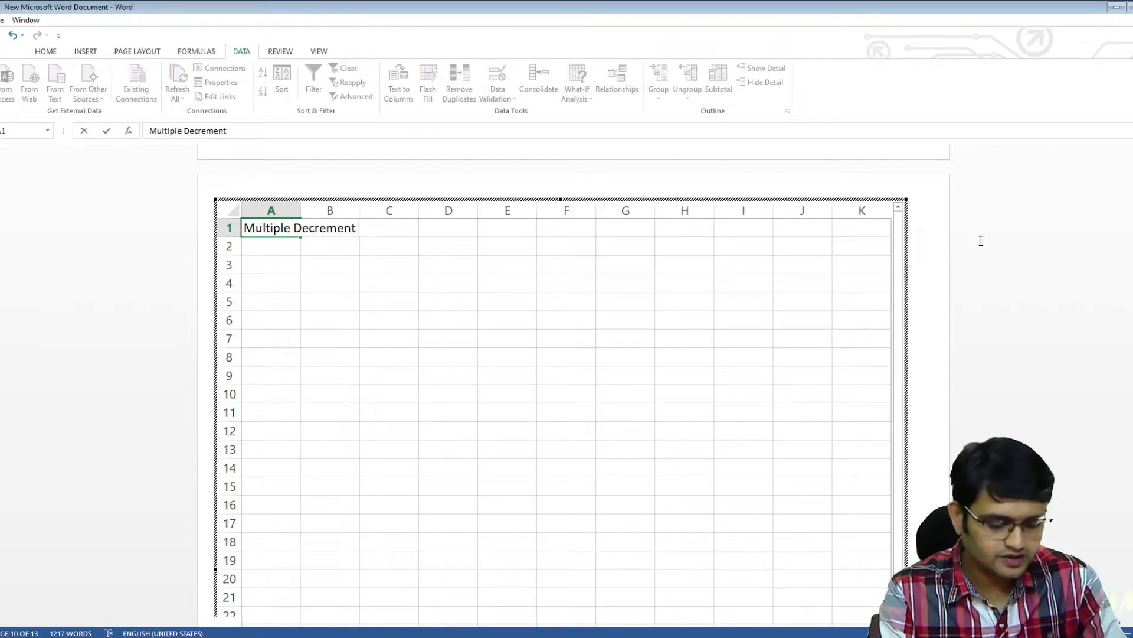
{"action": "type", "text": " Table"}
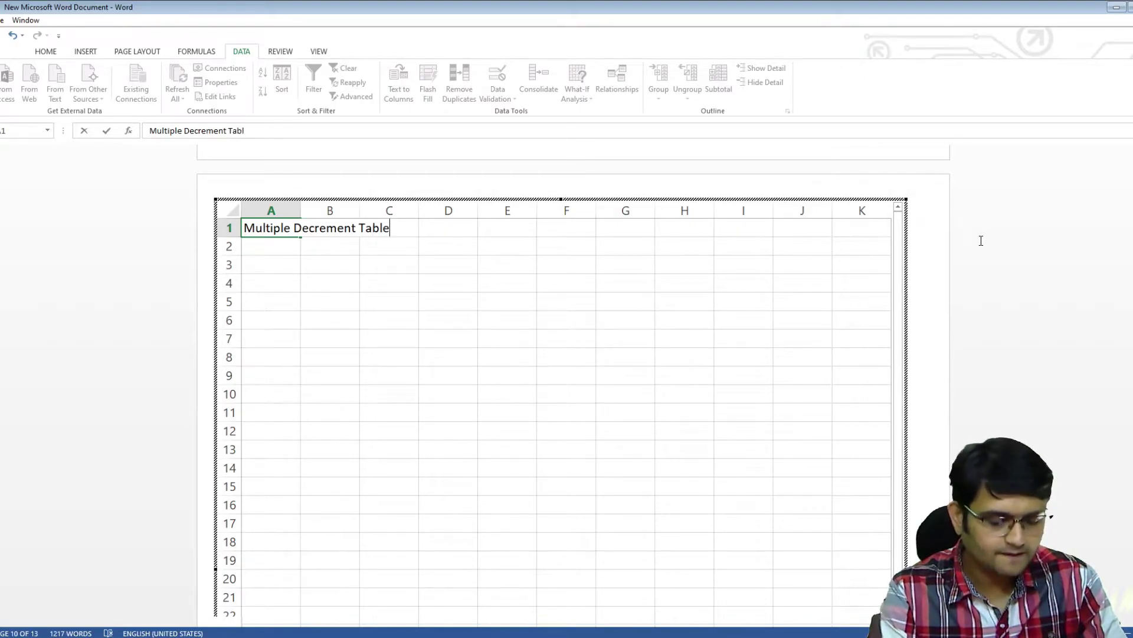
{"action": "key", "text": "Return"}
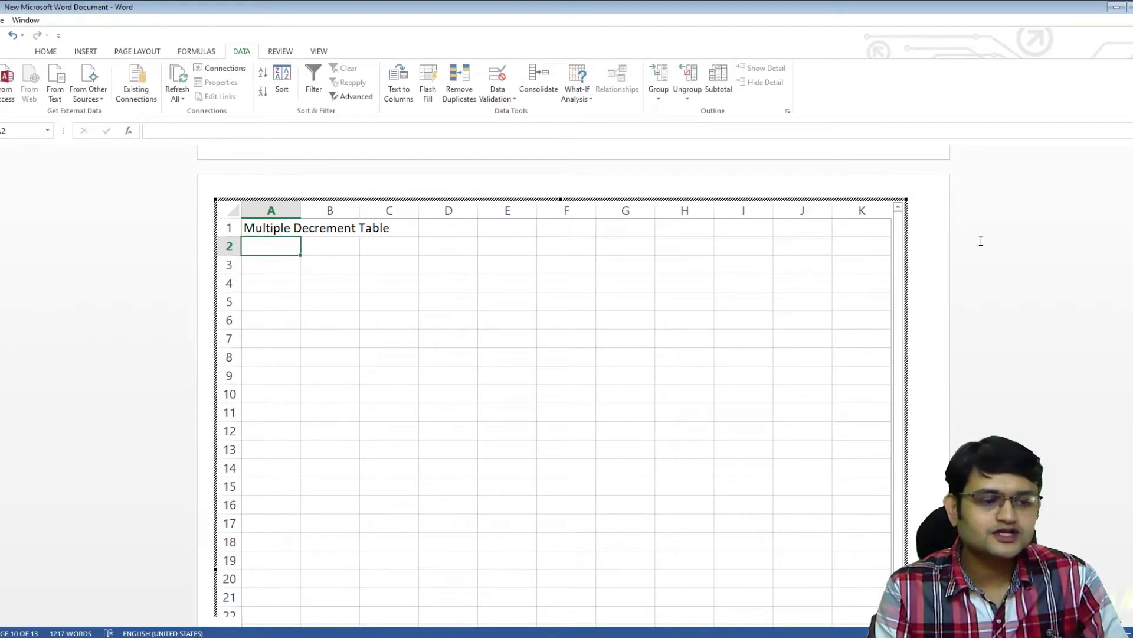
{"action": "key", "text": "Return"}
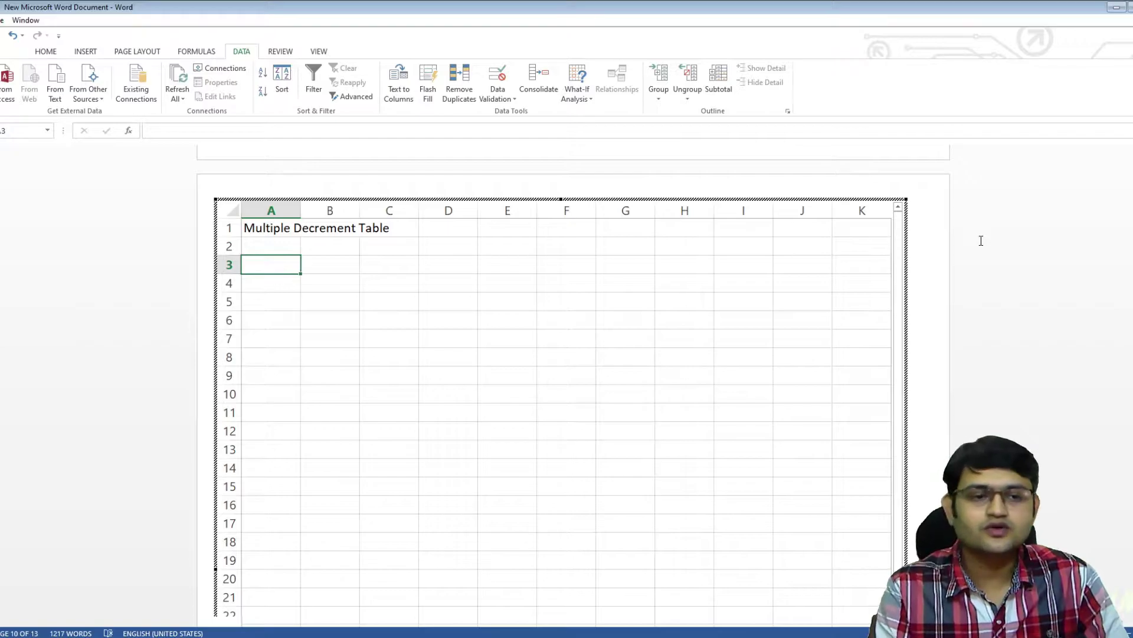
{"action": "left_click_drag", "start_coordinate": [271, 260], "coordinate": [736, 357]}
{"action": "left_click_drag", "start_coordinate": [269, 394], "coordinate": [409, 407]}
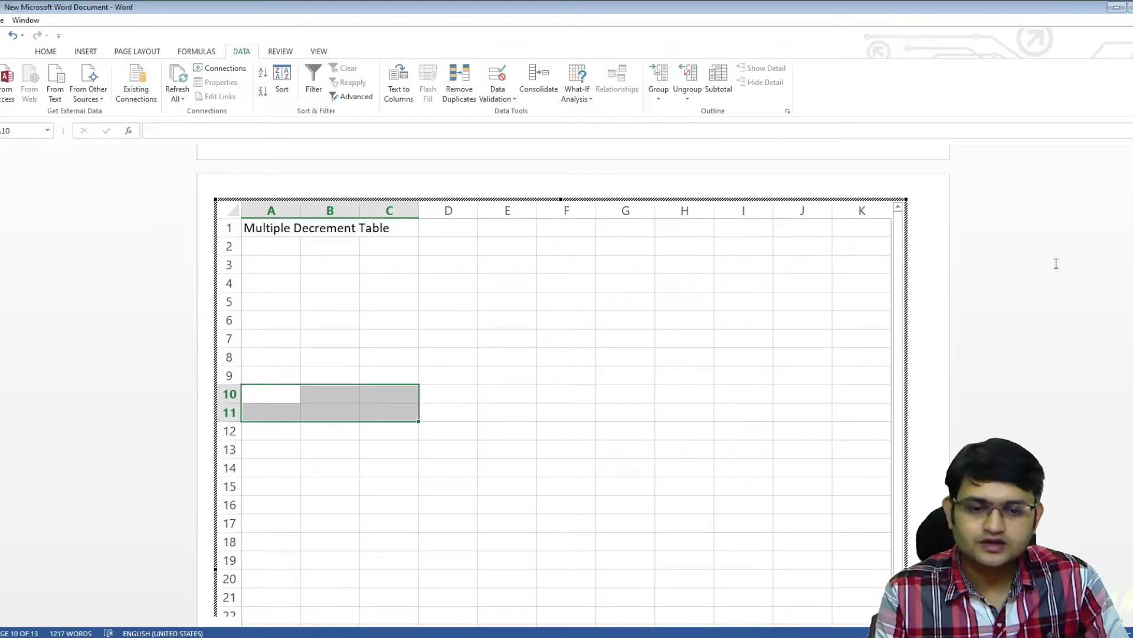
Enter 'AAA' in I1 and 'AAfff' in K1, then return to the Word document
{"action": "left_click", "coordinate": [859, 229]}
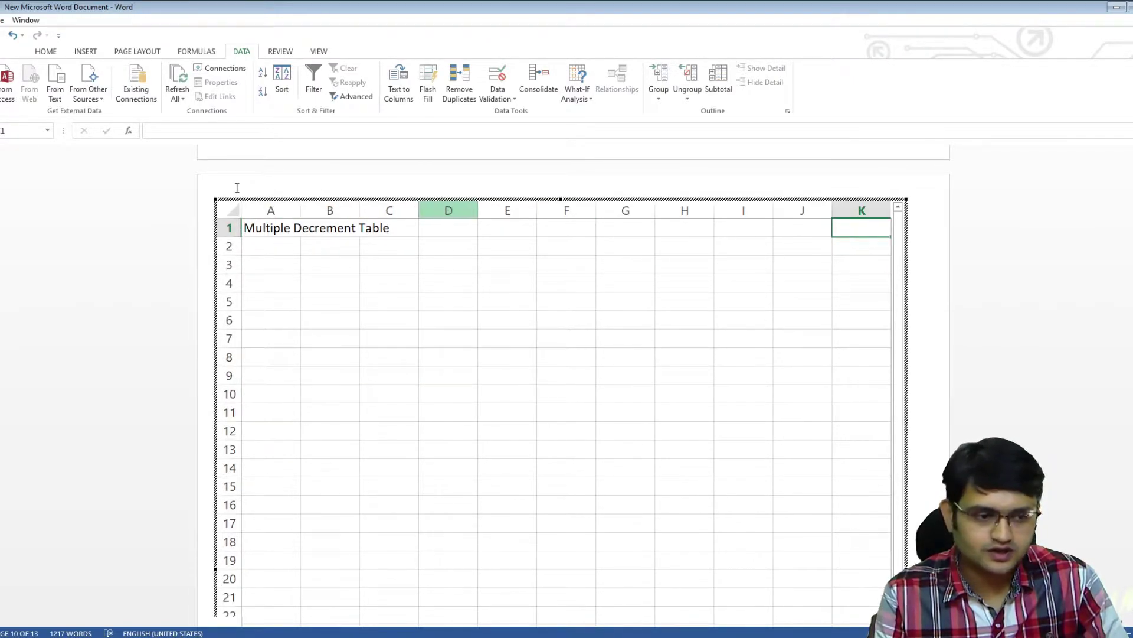
{"action": "left_click", "coordinate": [744, 234]}
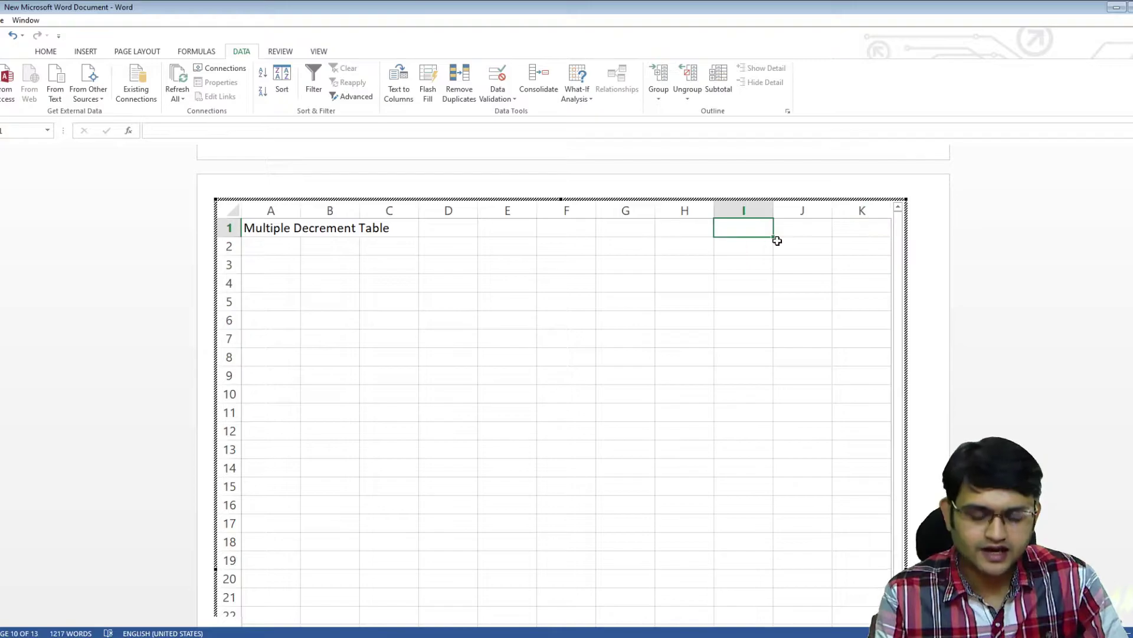
{"action": "type", "text": "AAA"}
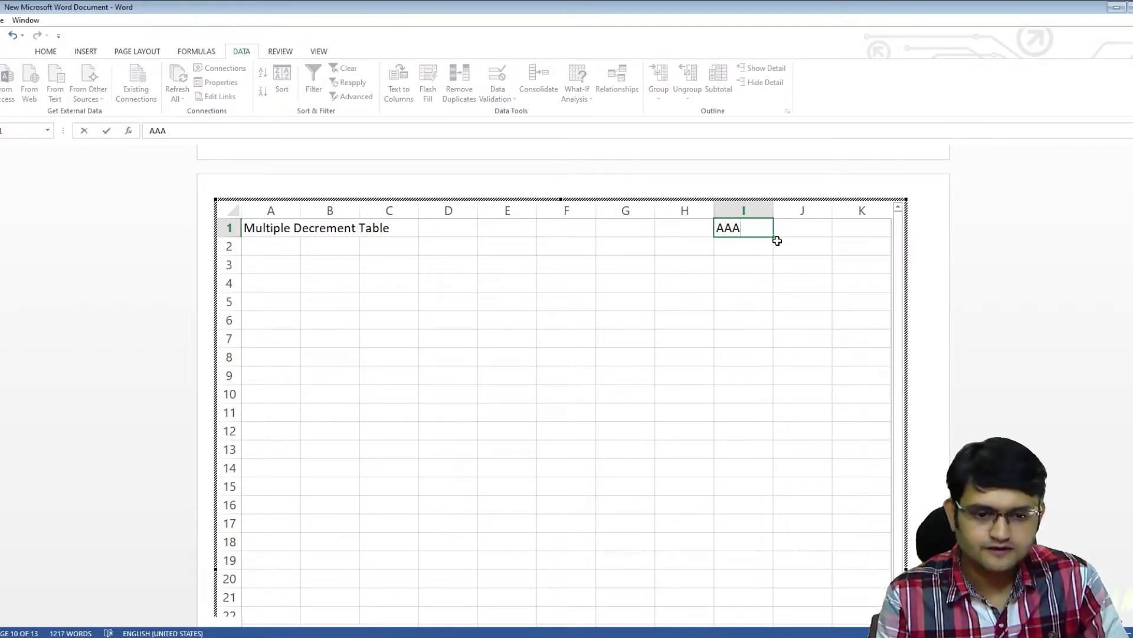
{"action": "left_click", "coordinate": [847, 224]}
{"action": "type", "text": "A"}
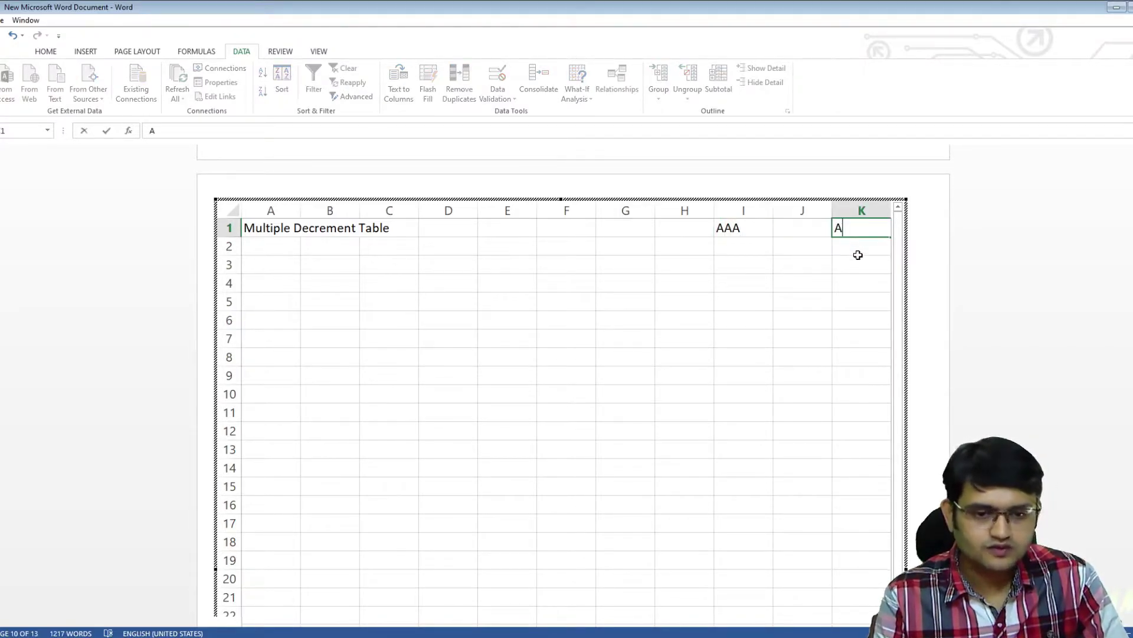
{"action": "type", "text": "Afff"}
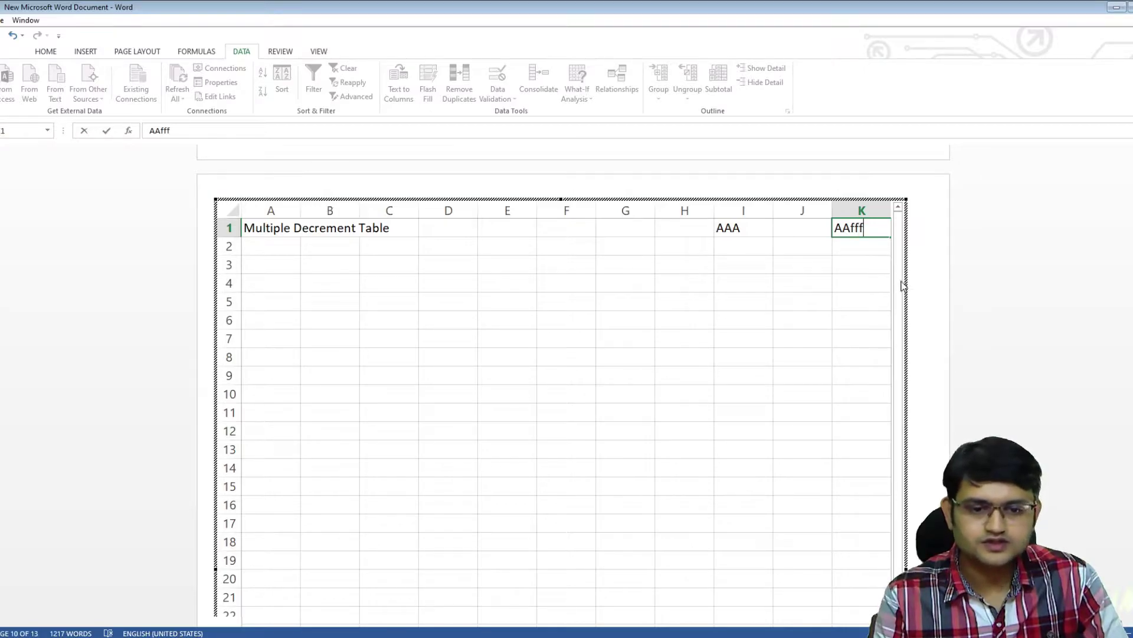
{"action": "left_click", "coordinate": [1017, 309]}
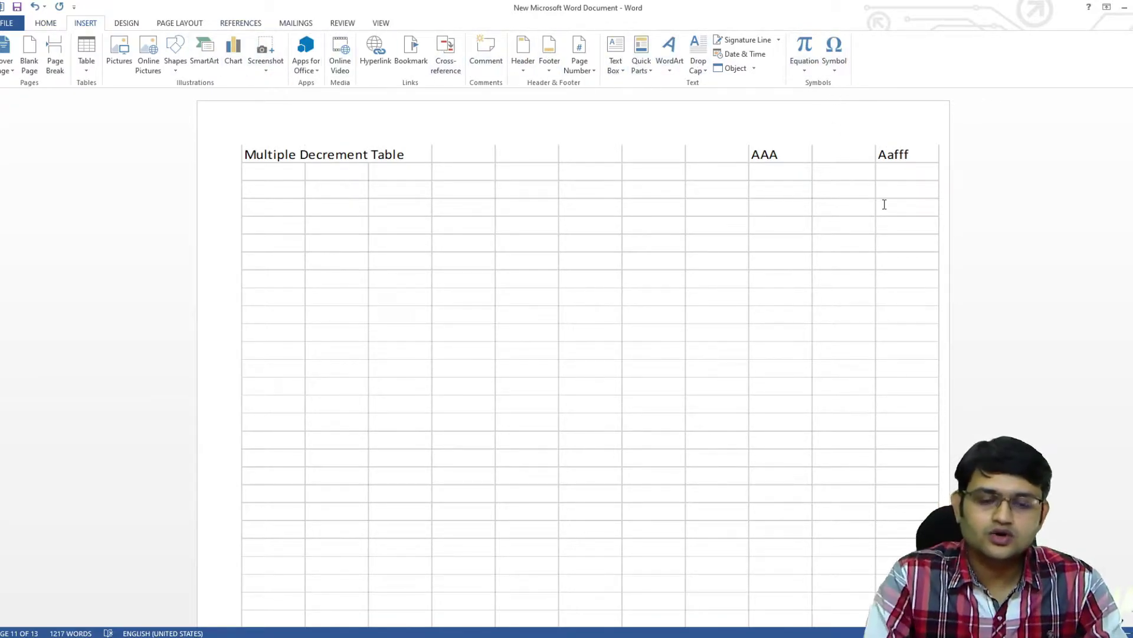
Reactivate the embedded sheet, scroll it down to row 13, and go back to Word
{"action": "scroll", "coordinate": [1028, 294], "scroll_direction": "down", "scroll_amount": 15}
{"action": "scroll", "coordinate": [1030, 298], "scroll_direction": "up", "scroll_amount": 10}
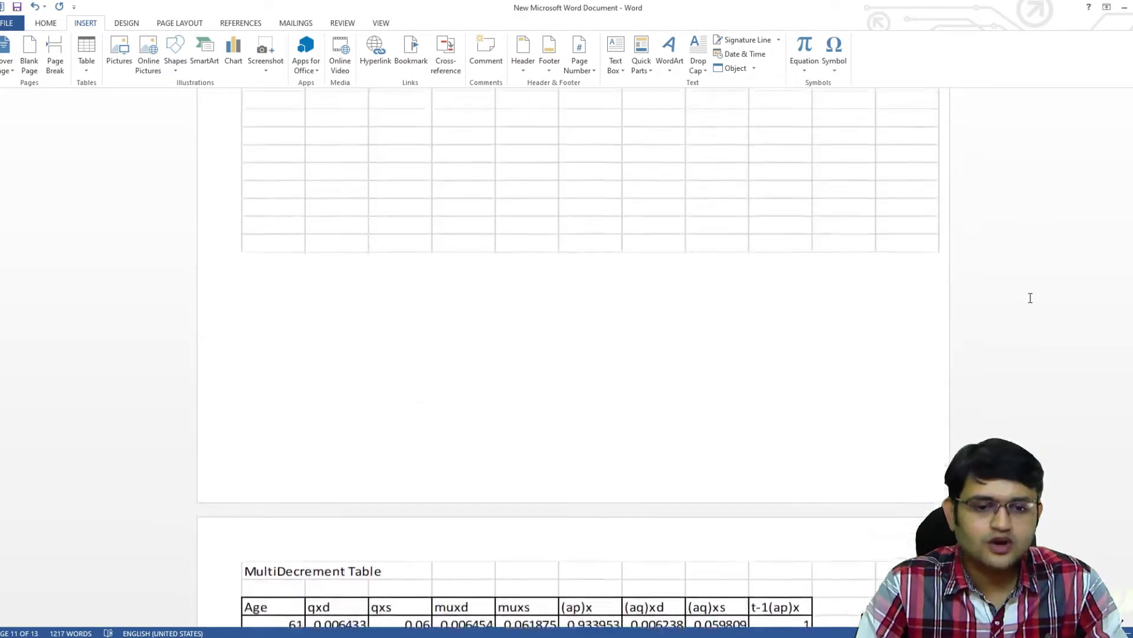
{"action": "scroll", "coordinate": [1030, 298], "scroll_direction": "up", "scroll_amount": 8}
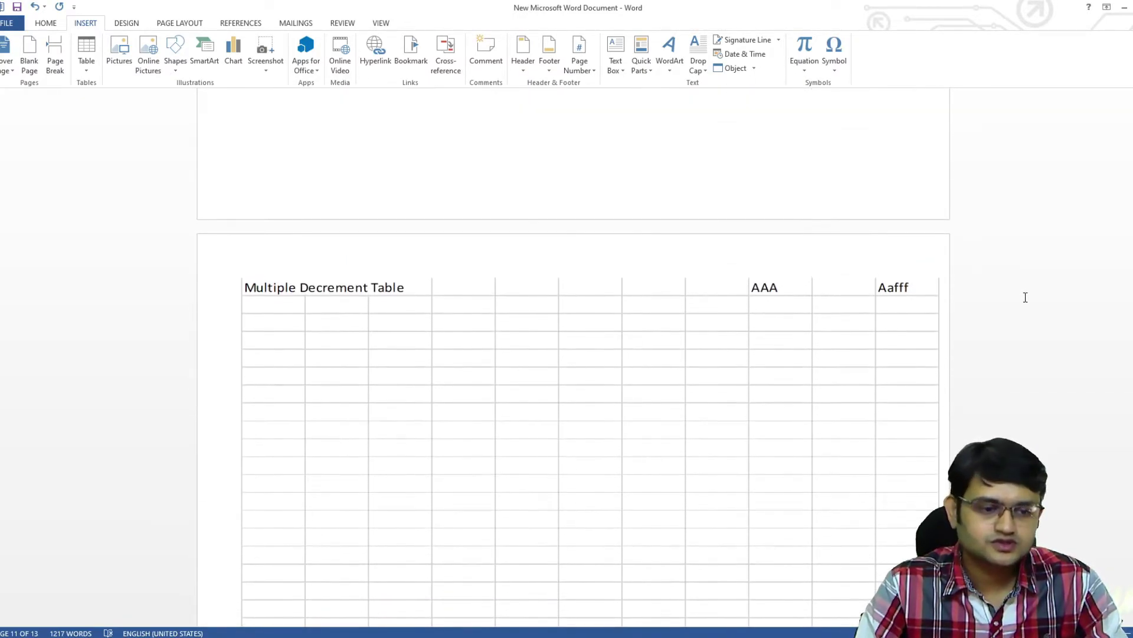
{"action": "scroll", "coordinate": [1025, 297], "scroll_direction": "down", "scroll_amount": 2}
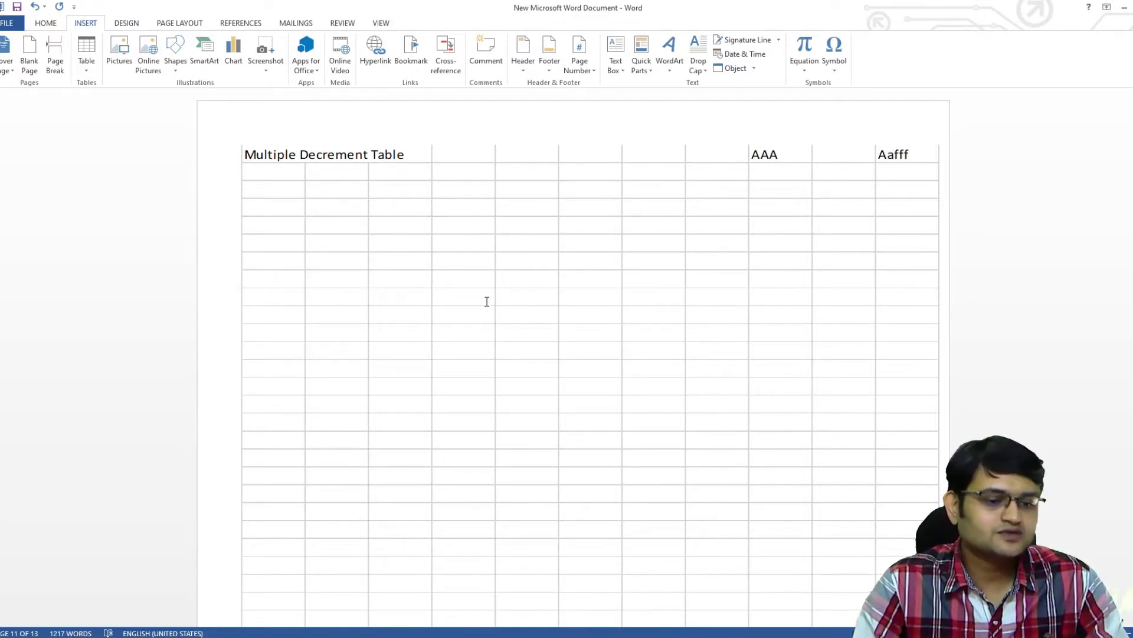
{"action": "scroll", "coordinate": [463, 270], "scroll_direction": "down", "scroll_amount": 2}
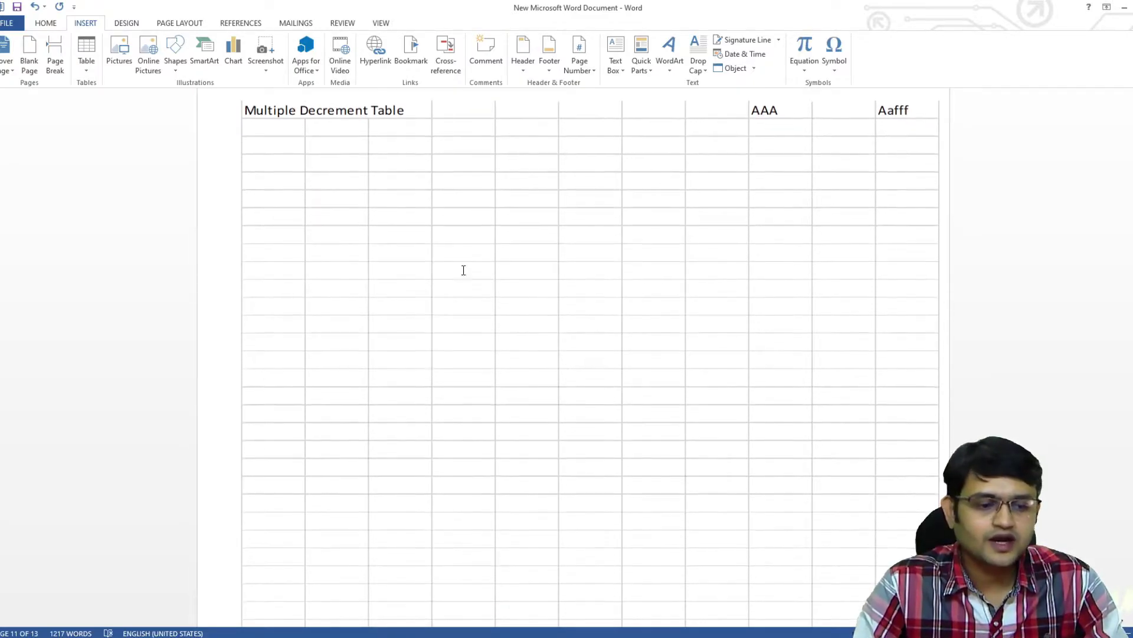
{"action": "double_click", "coordinate": [538, 247]}
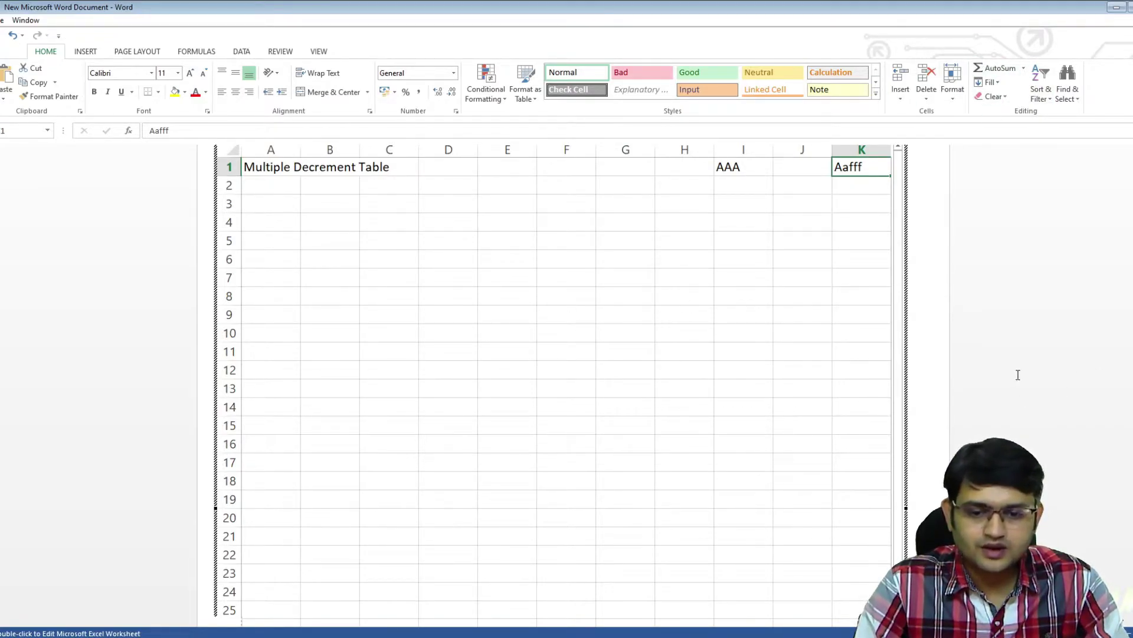
{"action": "scroll", "coordinate": [784, 313], "scroll_direction": "down", "scroll_amount": 4}
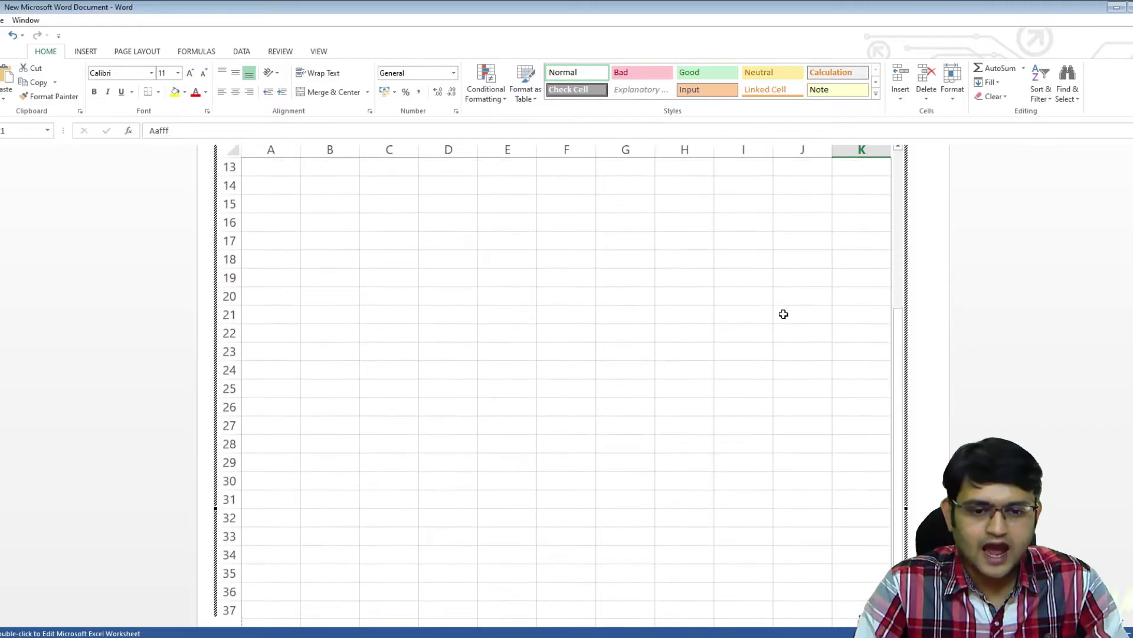
{"action": "left_click", "coordinate": [1101, 279]}
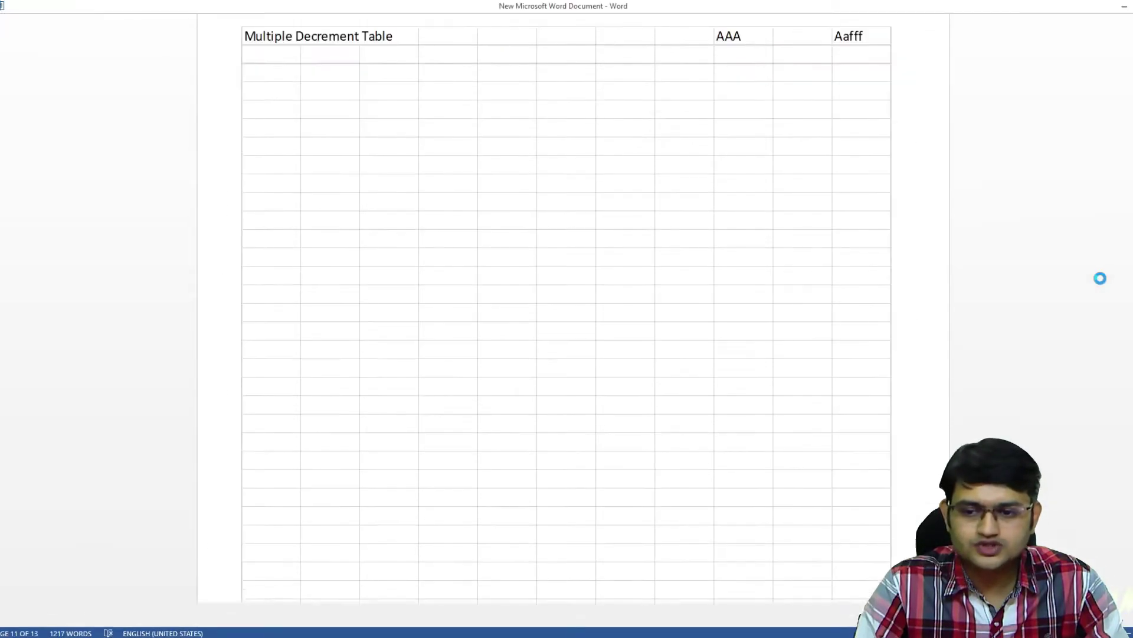
{"action": "scroll", "coordinate": [1100, 278], "scroll_direction": "down", "scroll_amount": 6}
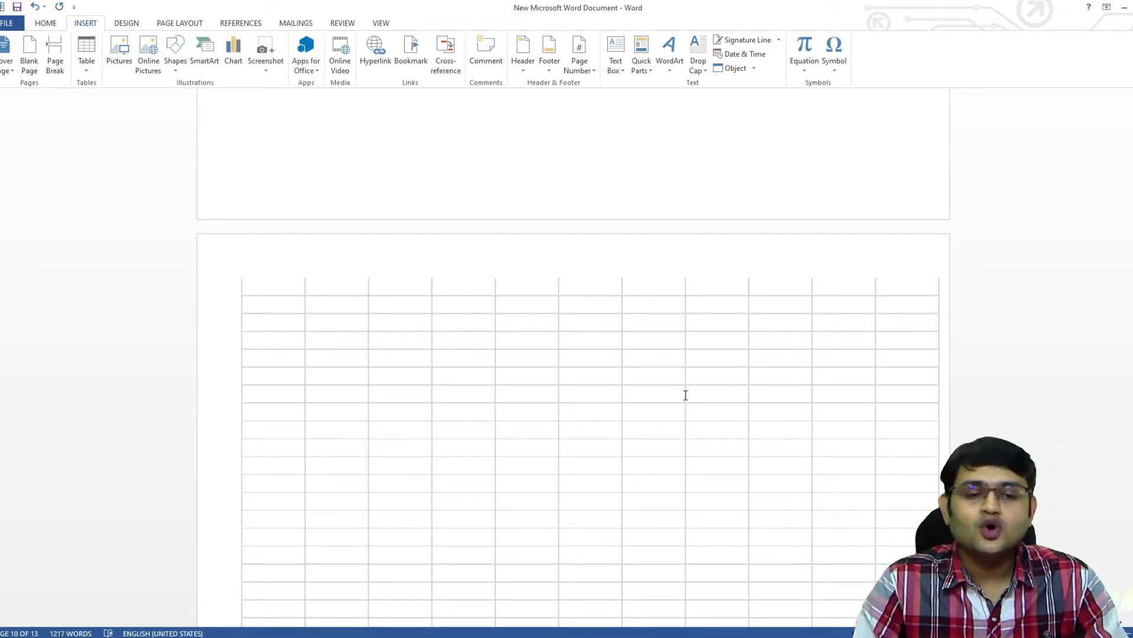
{"action": "scroll", "coordinate": [1042, 335], "scroll_direction": "down", "scroll_amount": 4}
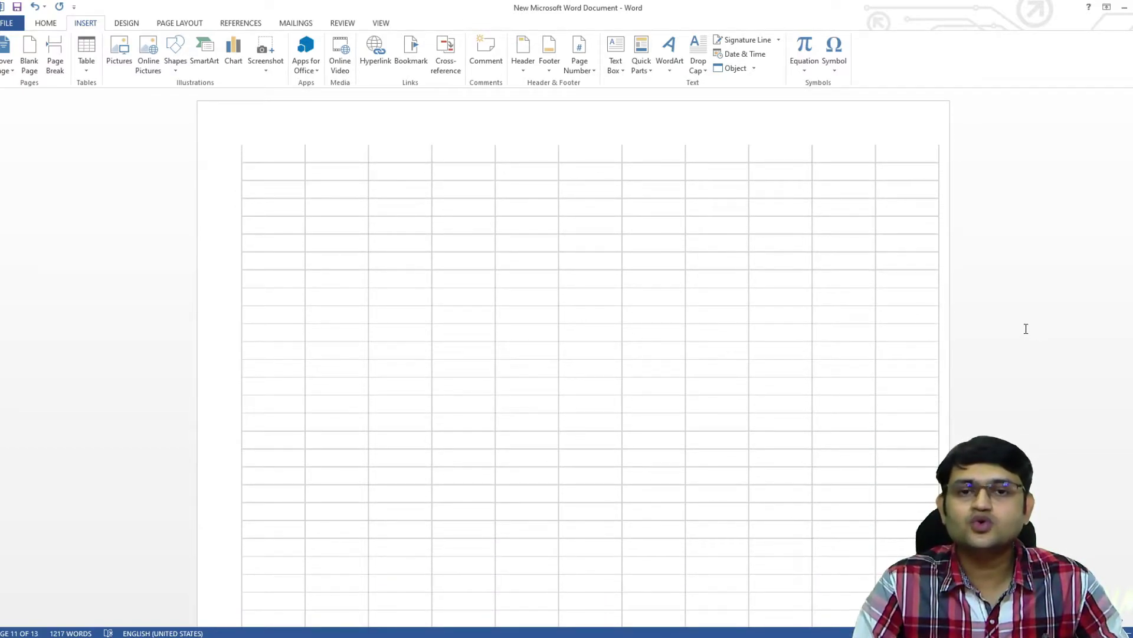
{"action": "scroll", "coordinate": [1022, 319], "scroll_direction": "down", "scroll_amount": 20}
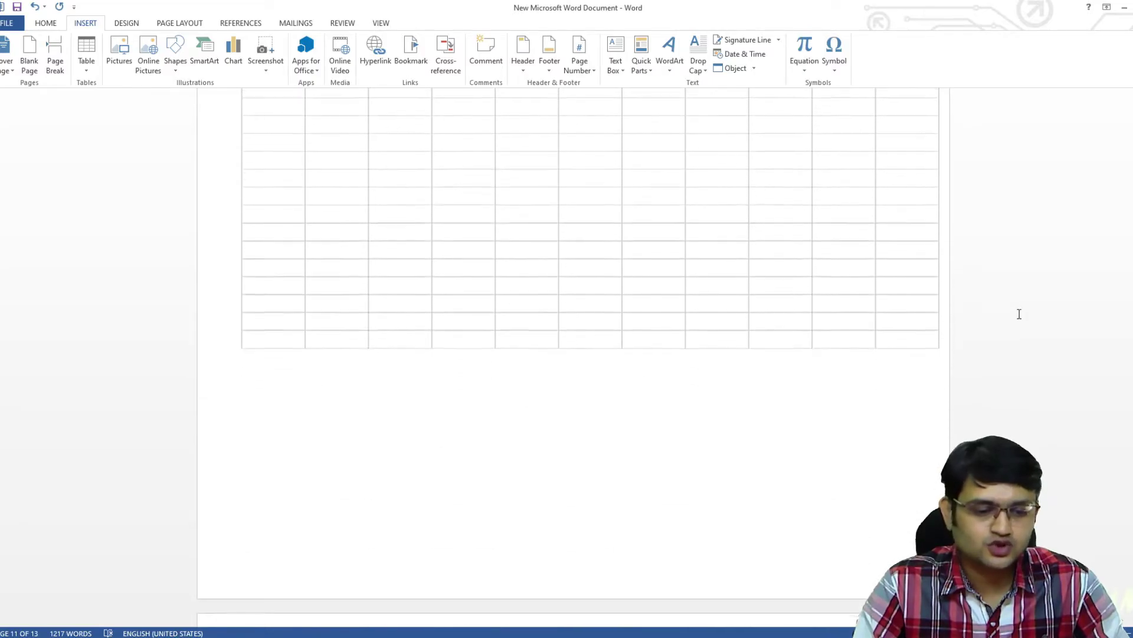
{"action": "scroll", "coordinate": [1016, 311], "scroll_direction": "down", "scroll_amount": 4}
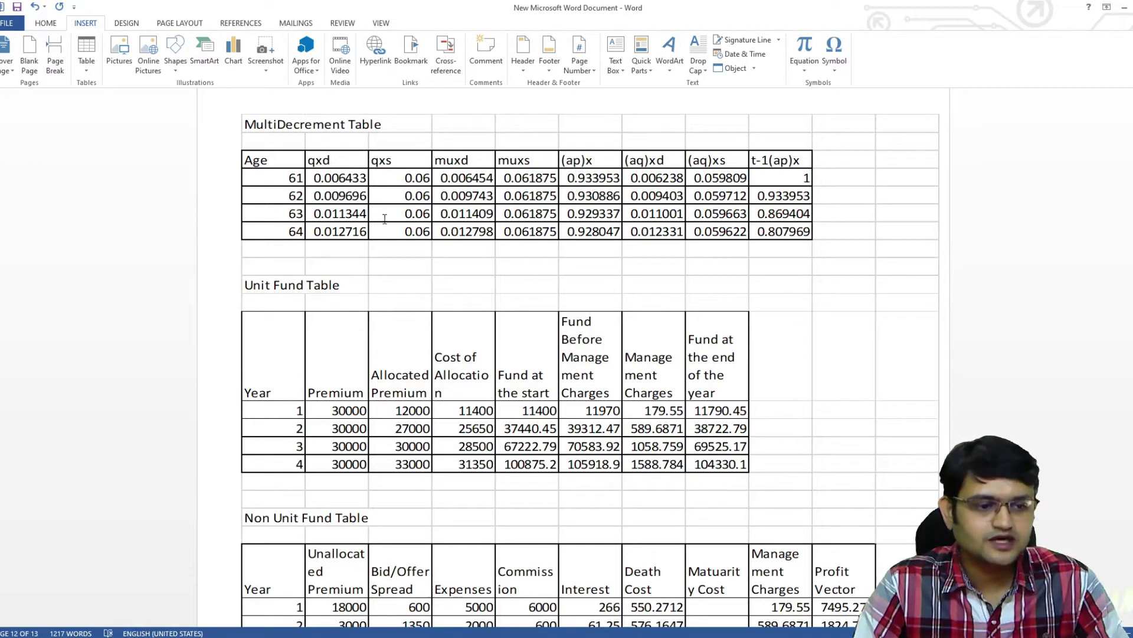
{"action": "scroll", "coordinate": [318, 262], "scroll_direction": "down", "scroll_amount": 1}
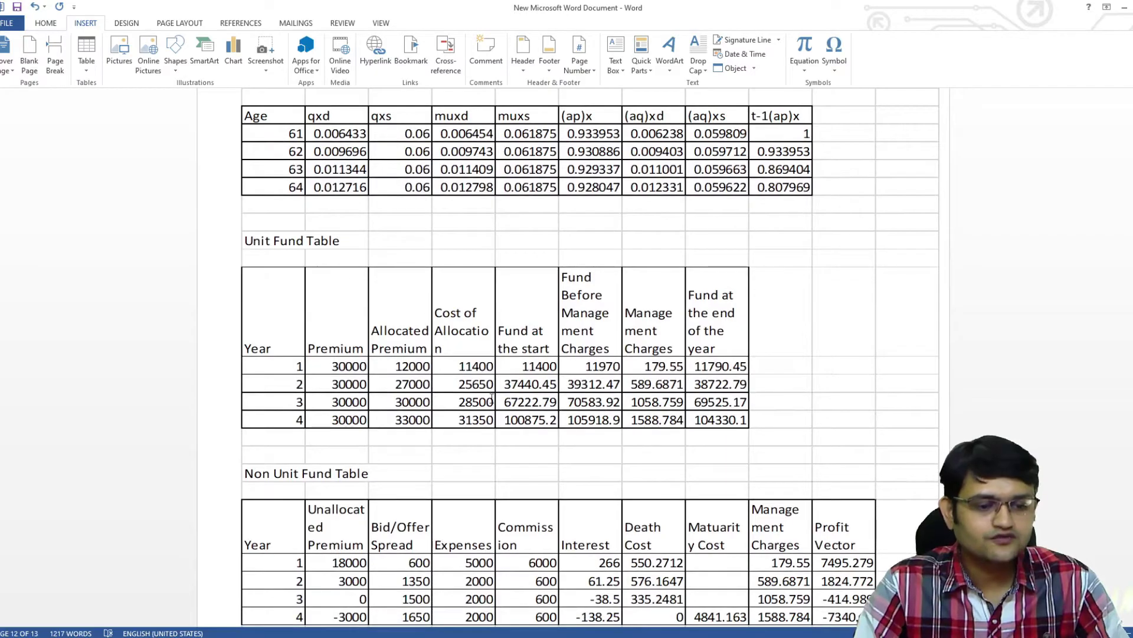
{"action": "scroll", "coordinate": [492, 397], "scroll_direction": "down", "scroll_amount": 5}
{"action": "scroll", "coordinate": [419, 351], "scroll_direction": "down", "scroll_amount": 4}
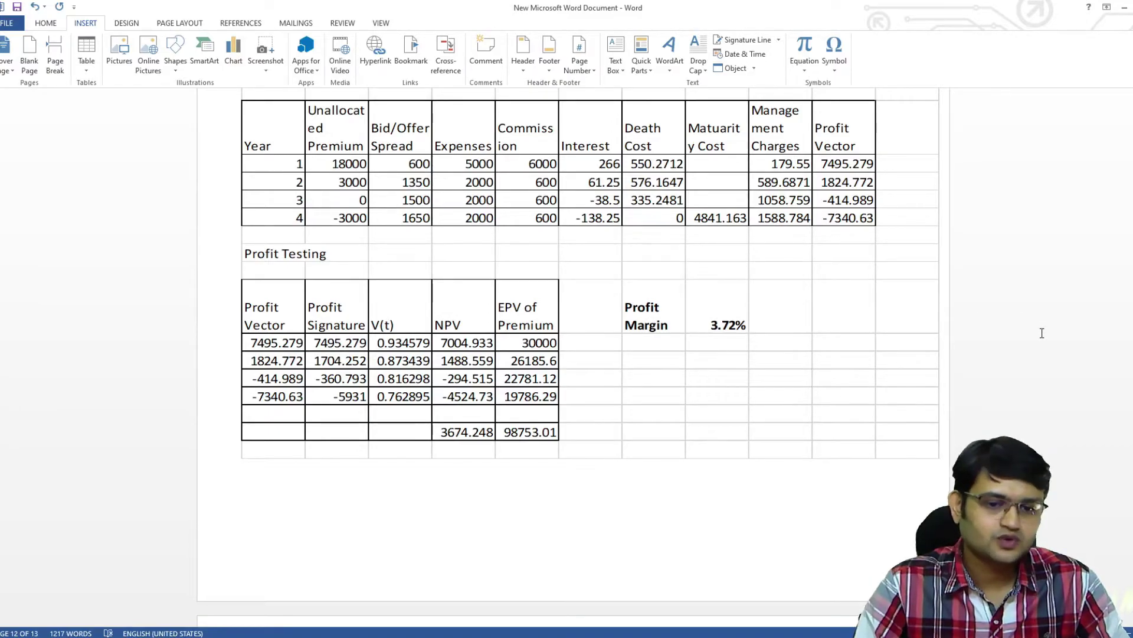
{"action": "scroll", "coordinate": [1042, 333], "scroll_direction": "up", "scroll_amount": 8}
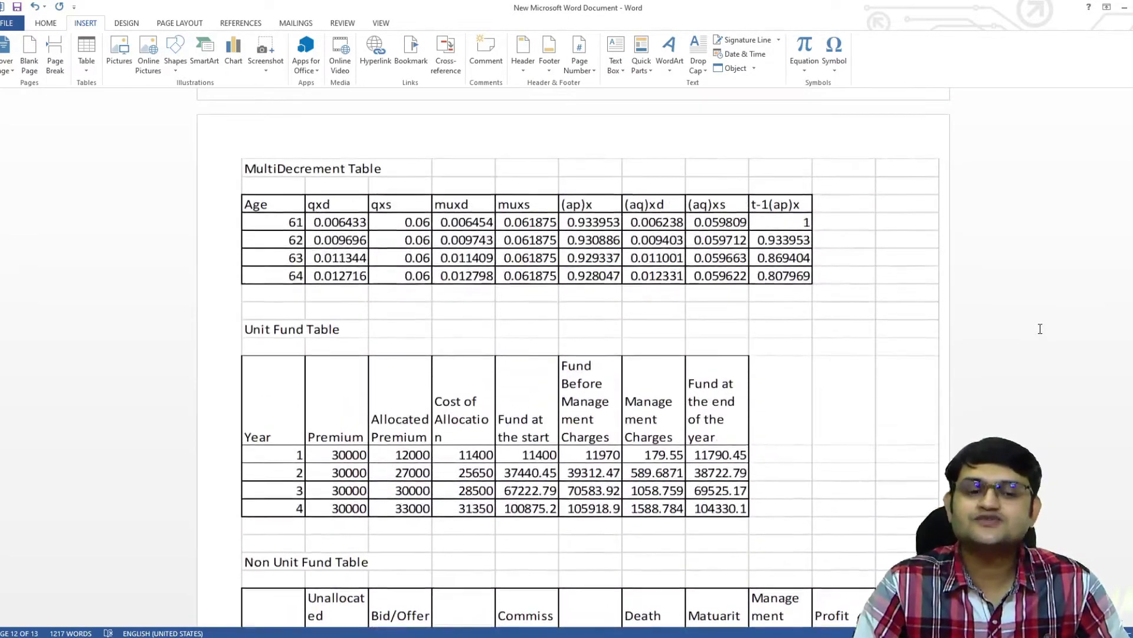
{"action": "scroll", "coordinate": [1040, 329], "scroll_direction": "up", "scroll_amount": 2}
{"action": "scroll", "coordinate": [1033, 329], "scroll_direction": "down", "scroll_amount": 2}
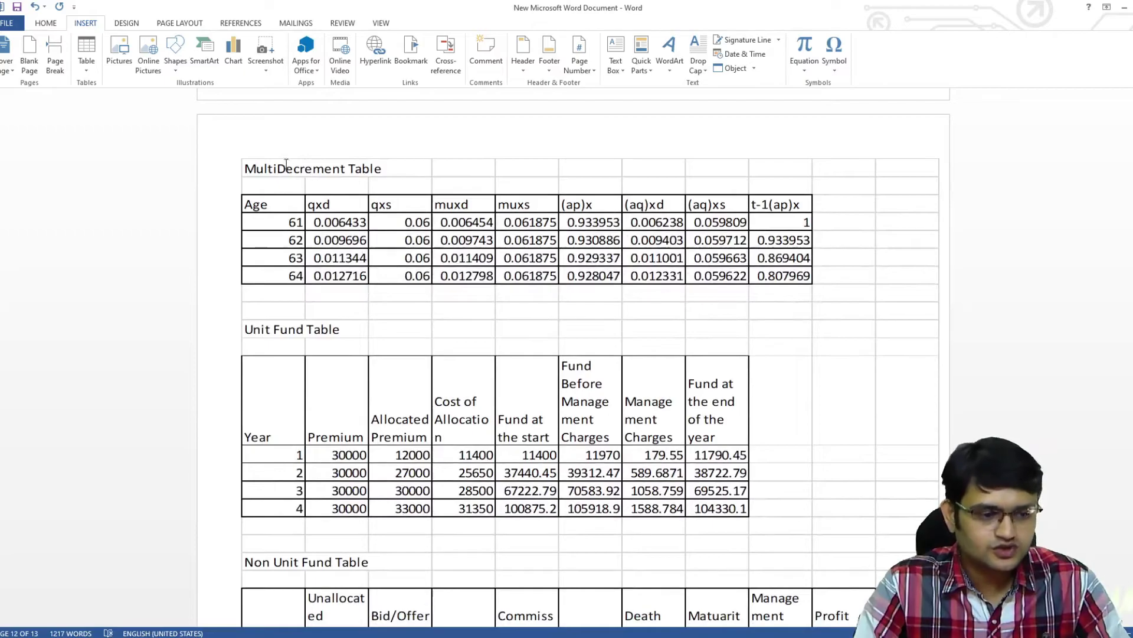
Reactivate the embedded worksheet and scroll it up so row 1 with the title is visible
{"action": "scroll", "coordinate": [1028, 344], "scroll_direction": "up", "scroll_amount": 13}
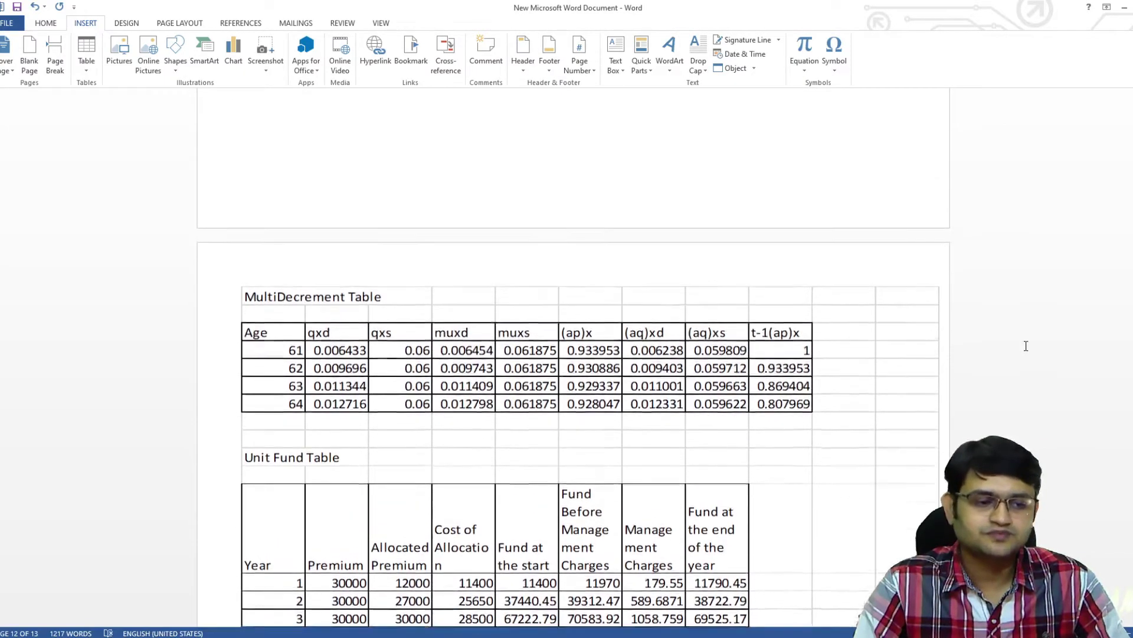
{"action": "scroll", "coordinate": [1022, 347], "scroll_direction": "up", "scroll_amount": 3}
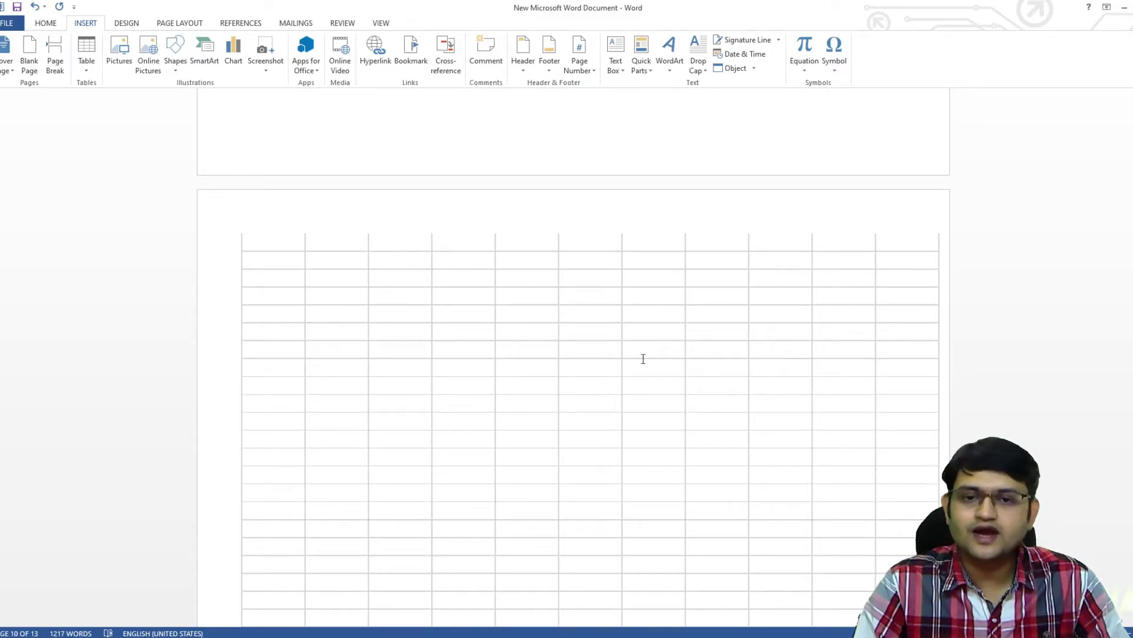
{"action": "double_click", "coordinate": [563, 357]}
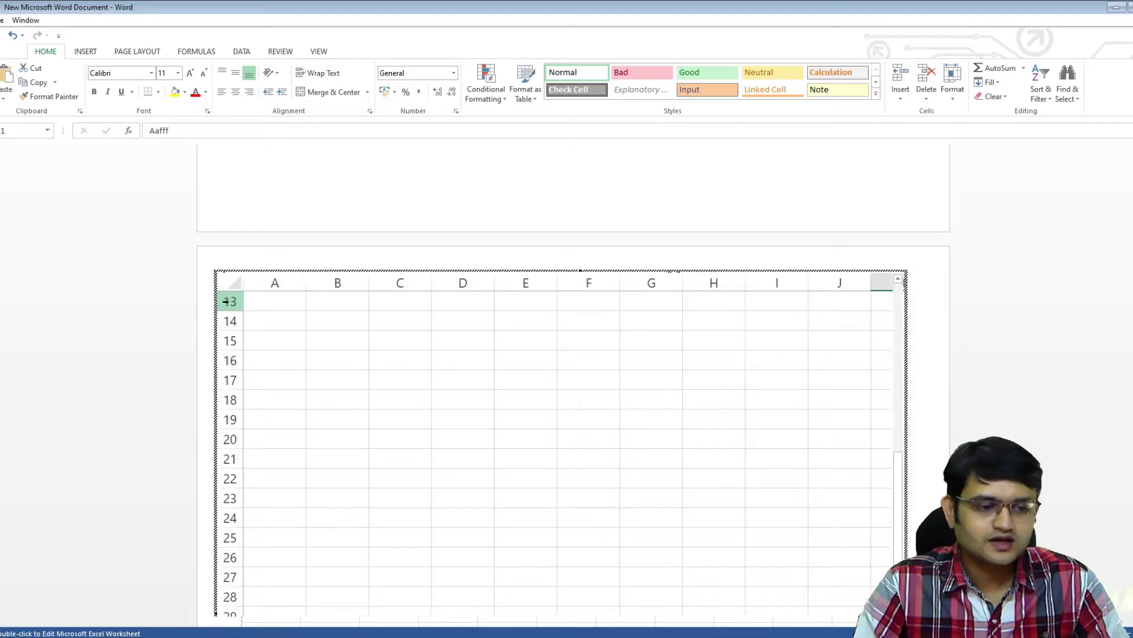
{"action": "scroll", "coordinate": [430, 423], "scroll_direction": "up", "scroll_amount": 4}
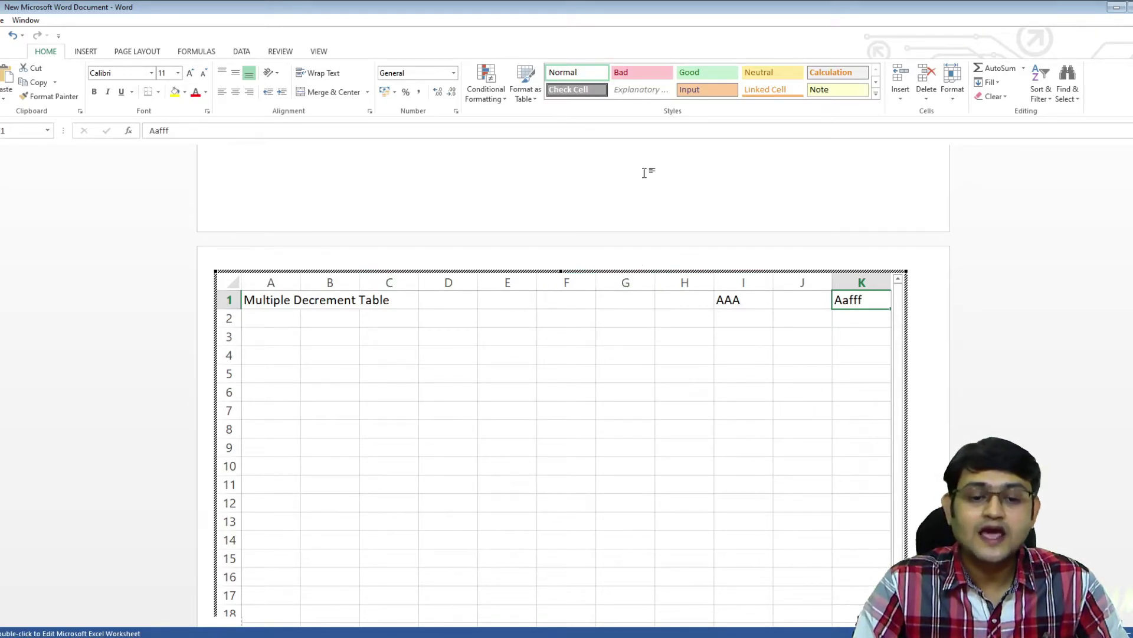
Leave the new sheet and open the original profit-testing worksheet for editing
{"action": "left_click", "coordinate": [944, 358]}
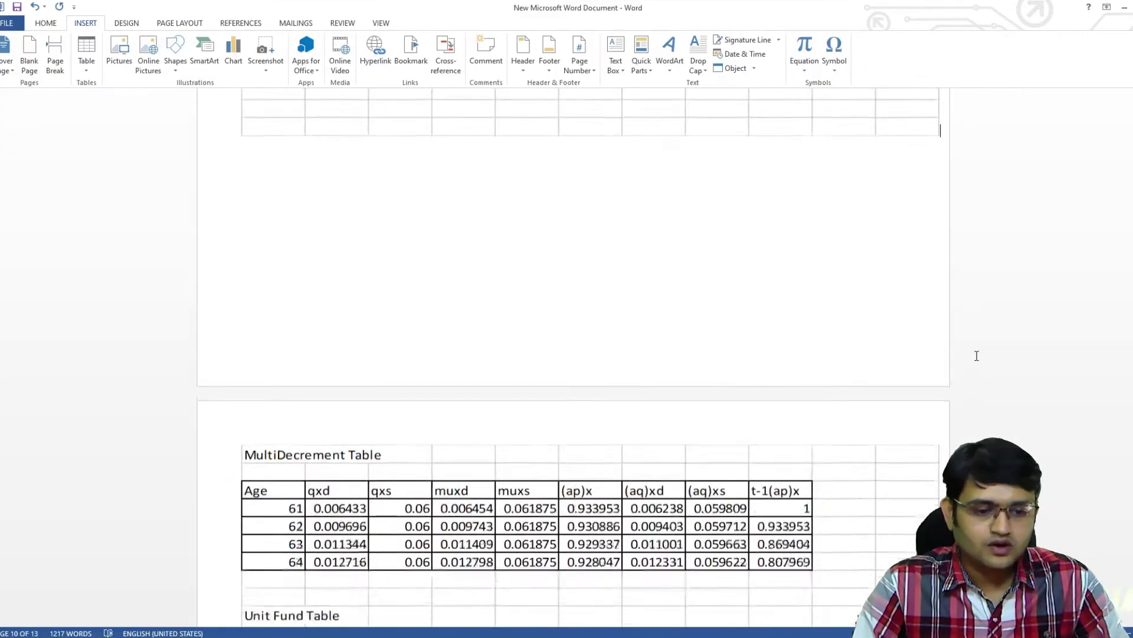
{"action": "scroll", "coordinate": [977, 354], "scroll_direction": "down", "scroll_amount": 5}
{"action": "double_click", "coordinate": [817, 272]}
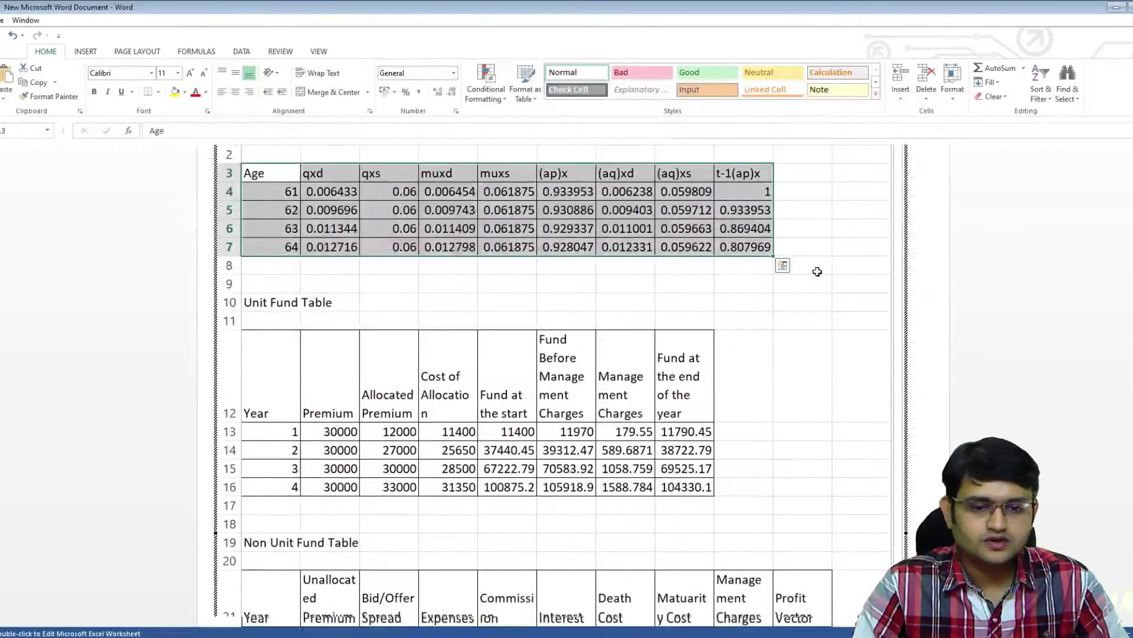
{"action": "left_click", "coordinate": [830, 229]}
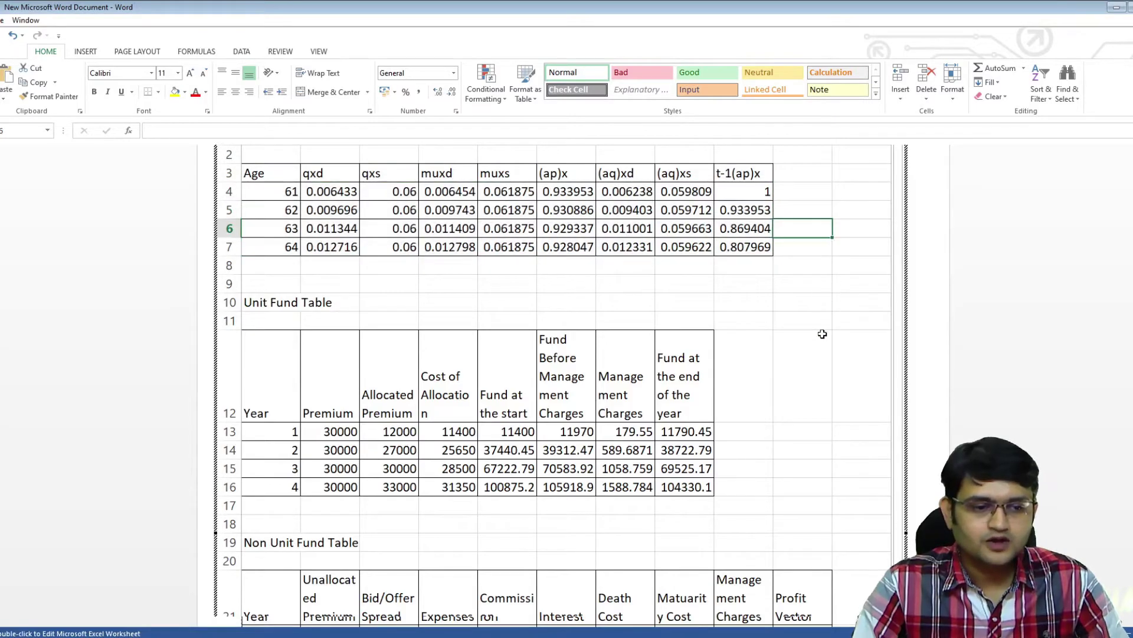
{"action": "scroll", "coordinate": [413, 317], "scroll_direction": "down", "scroll_amount": 8}
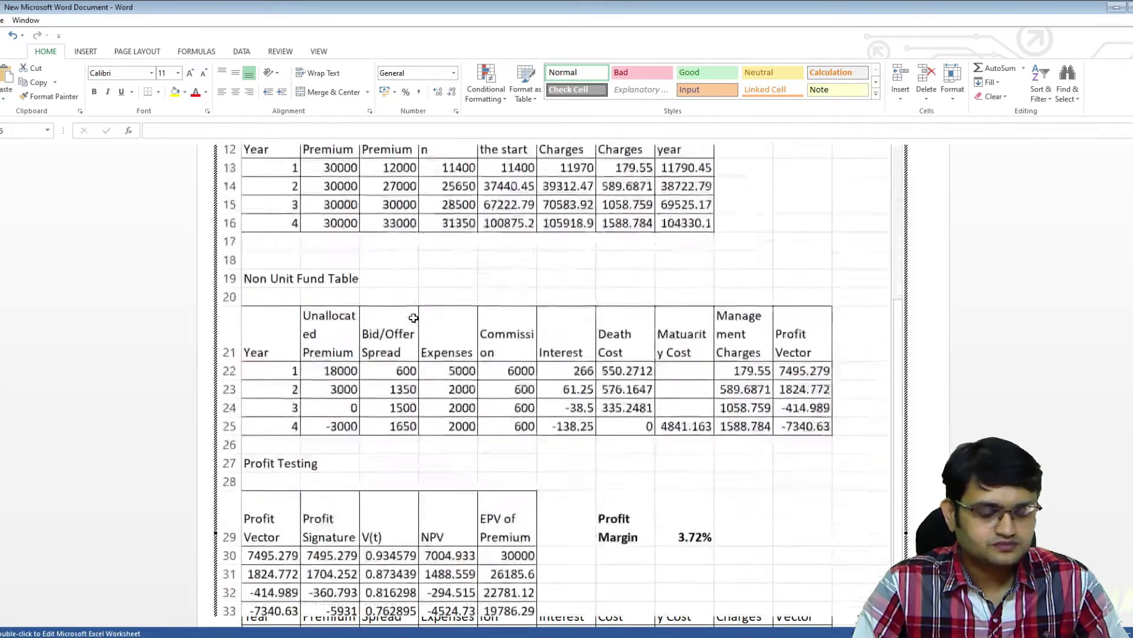
{"action": "scroll", "coordinate": [461, 316], "scroll_direction": "up", "scroll_amount": 8}
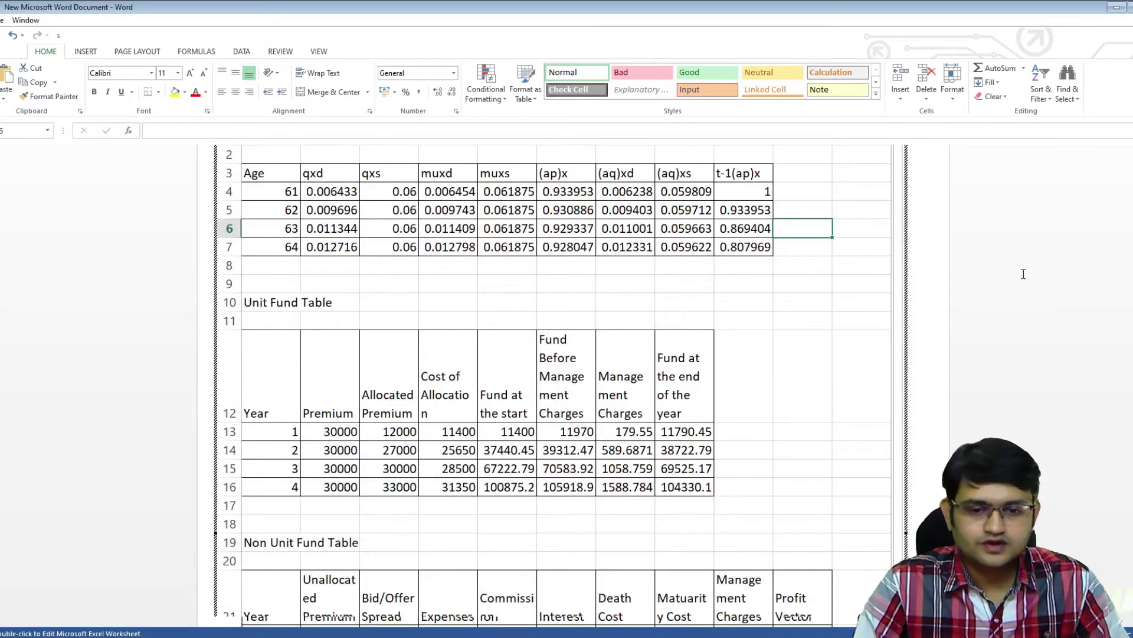
{"action": "scroll", "coordinate": [1023, 274], "scroll_direction": "up", "scroll_amount": 3}
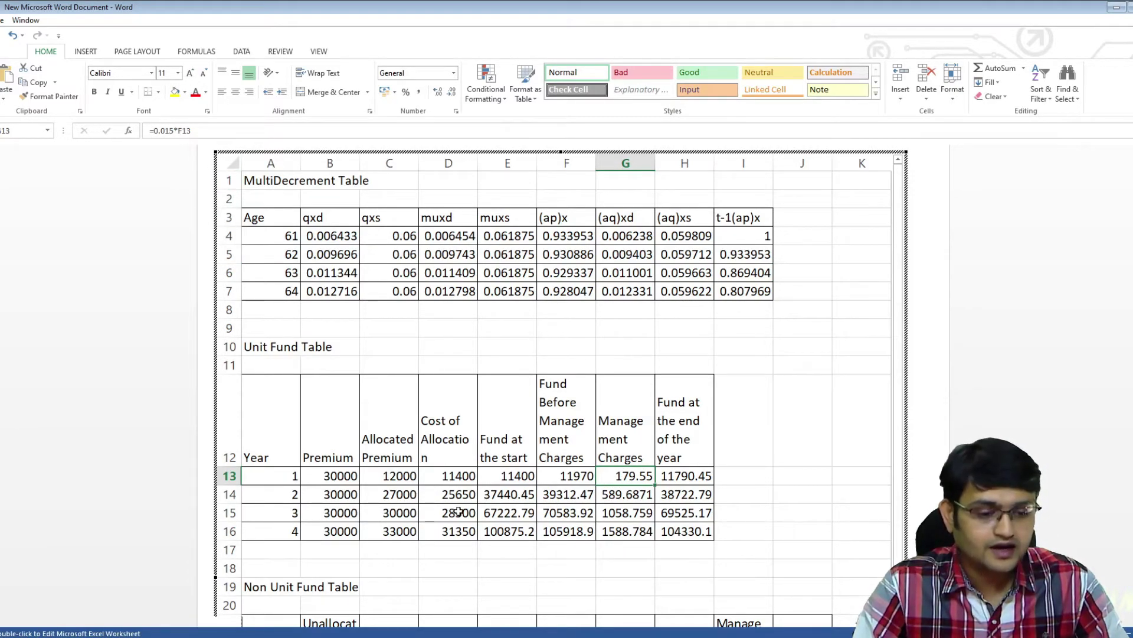
Inspect G14, then re-commit the year-2 Death Cost formula =MAX(0,100000-H14)*G5, still 576.1647
{"action": "left_click", "coordinate": [631, 498]}
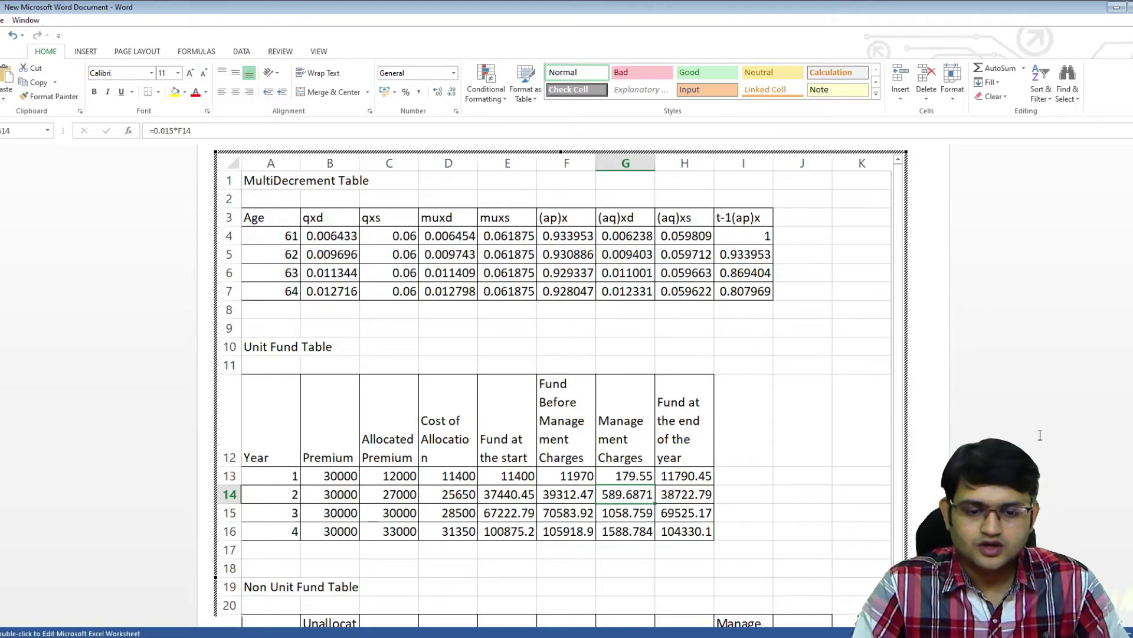
{"action": "scroll", "coordinate": [1040, 435], "scroll_direction": "down", "scroll_amount": 5}
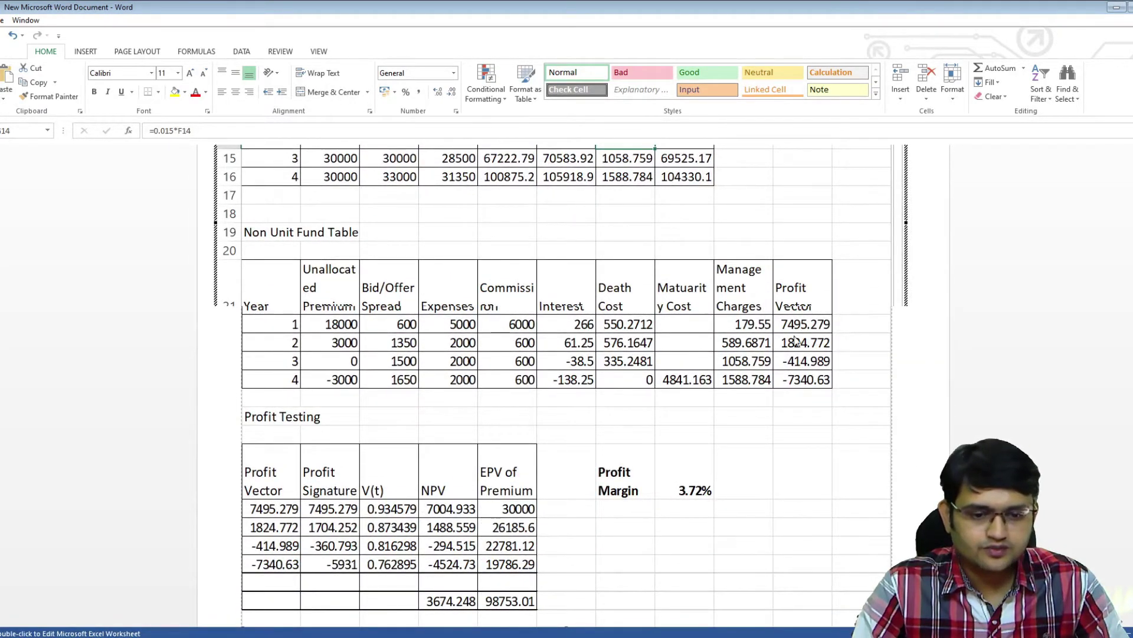
{"action": "left_click", "coordinate": [620, 404]}
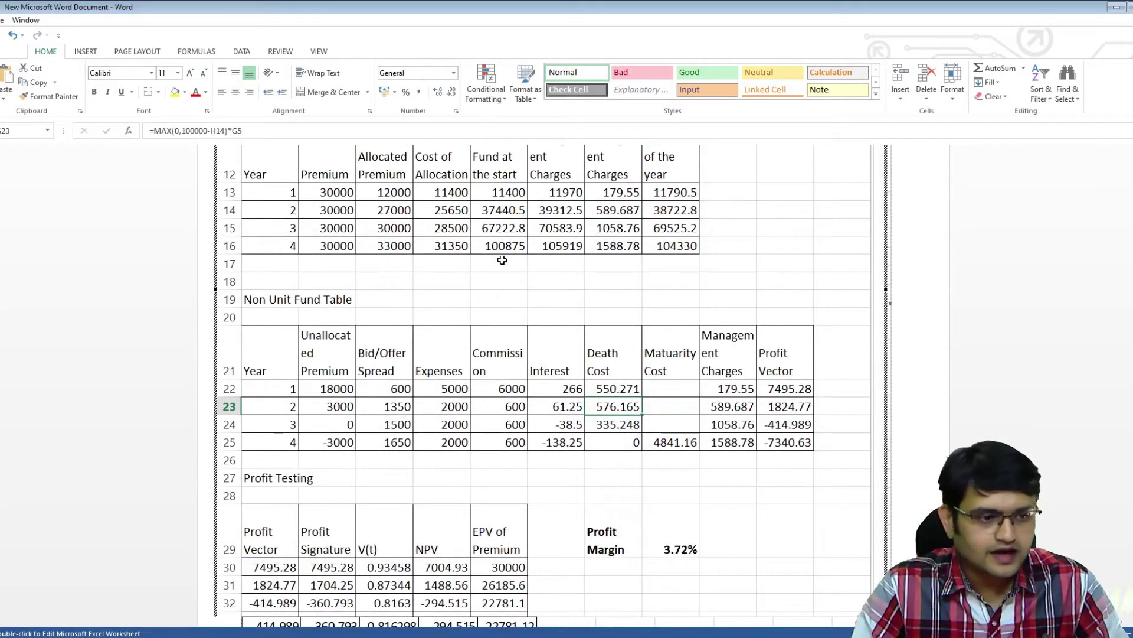
{"action": "left_click", "coordinate": [192, 130]}
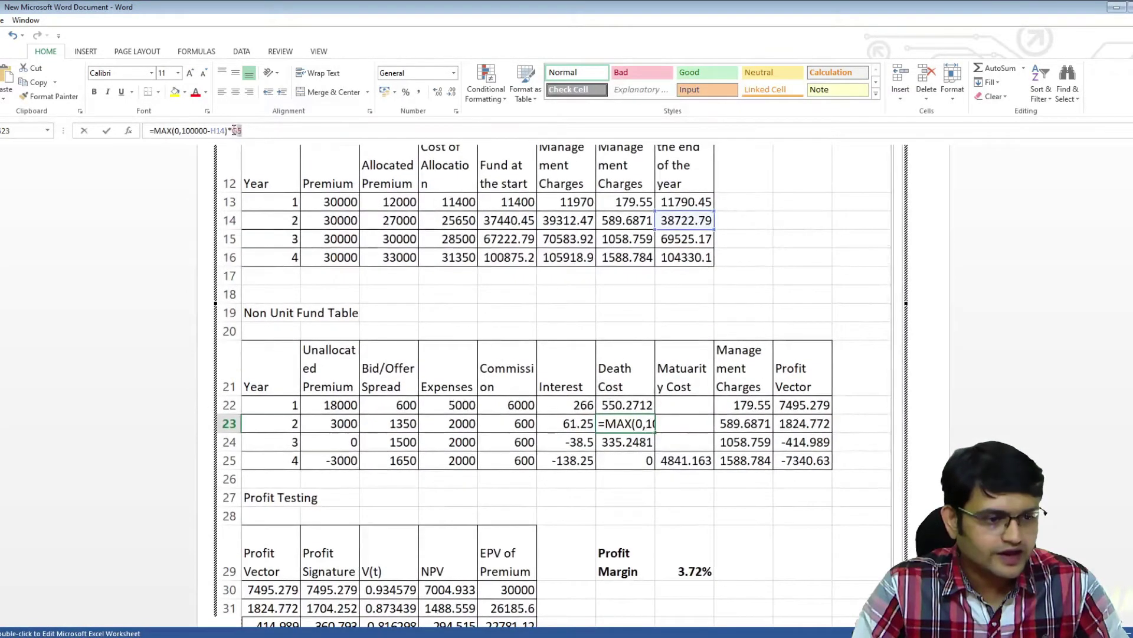
{"action": "left_click_drag", "start_coordinate": [226, 130], "coordinate": [211, 130]}
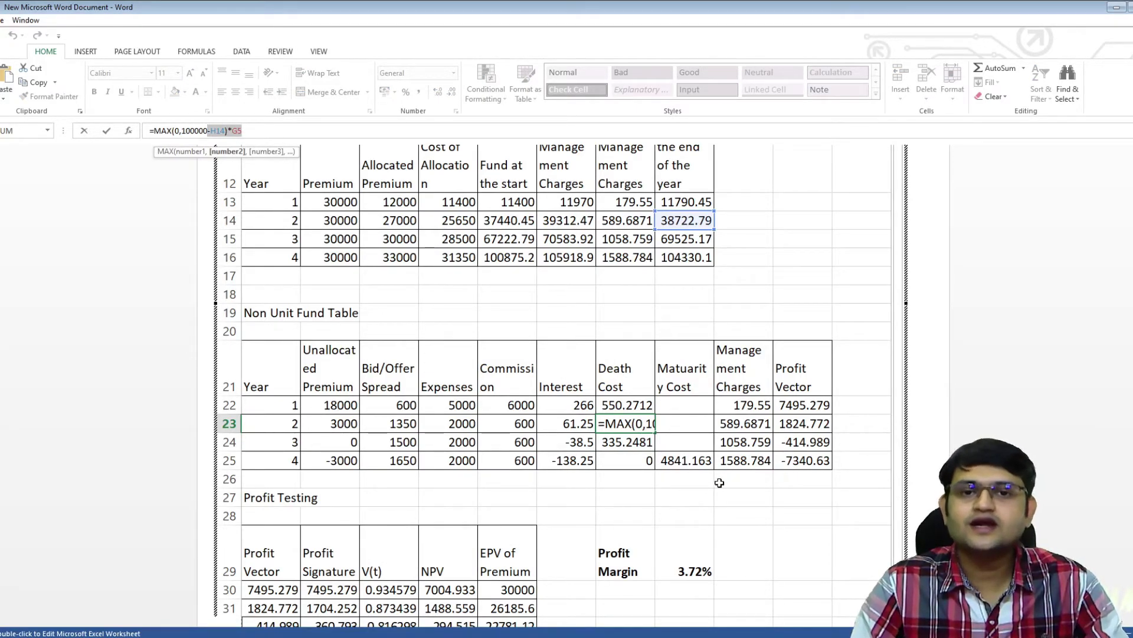
{"action": "left_click", "coordinate": [777, 500]}
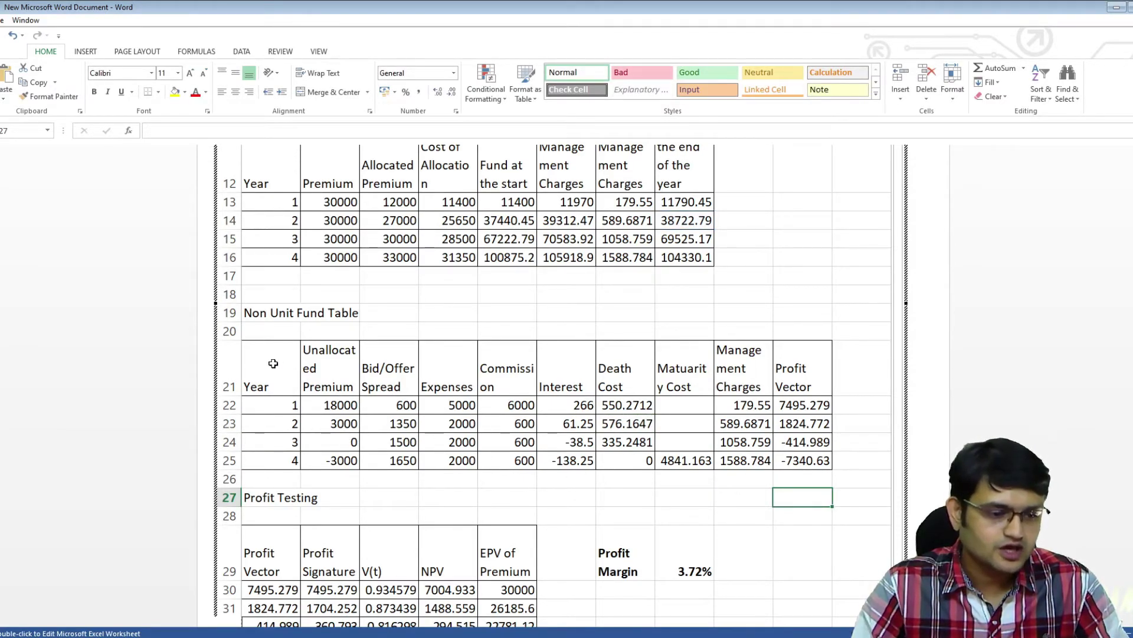
Apply a border style to the Non Unit Fund Table range A21:J25
{"action": "left_click_drag", "start_coordinate": [274, 363], "coordinate": [806, 464]}
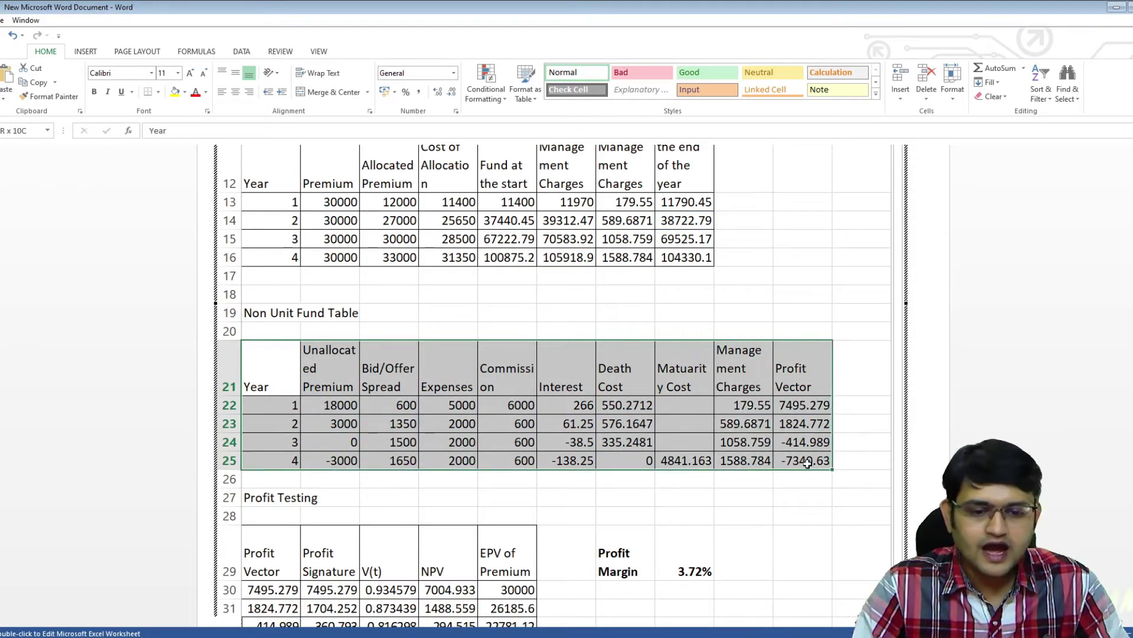
{"action": "left_click", "coordinate": [157, 93]}
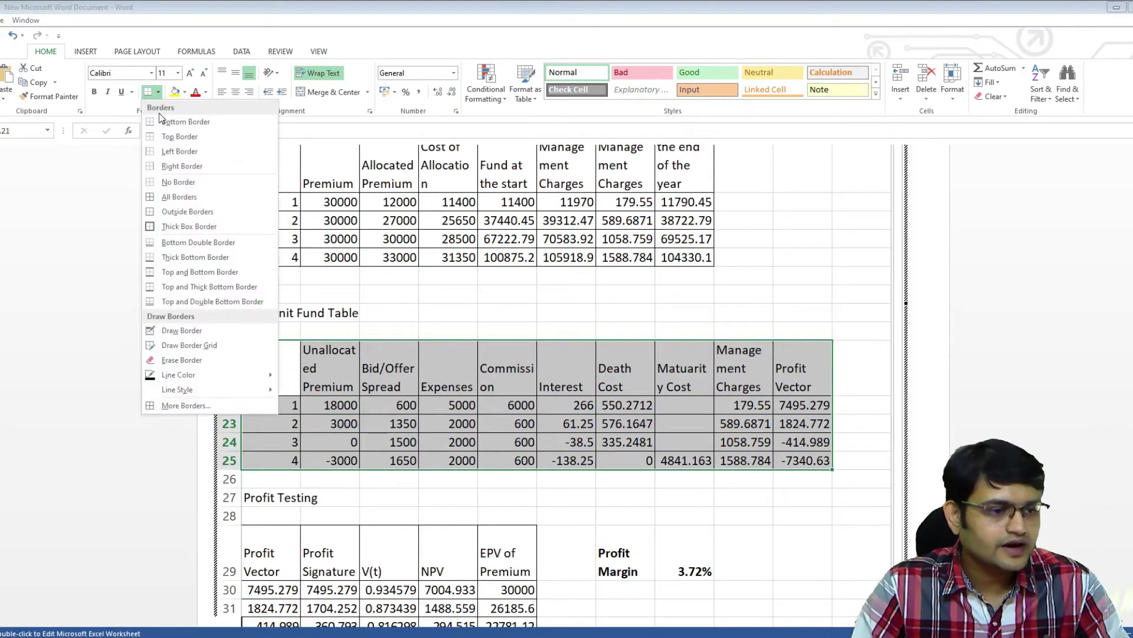
{"action": "left_click", "coordinate": [215, 197]}
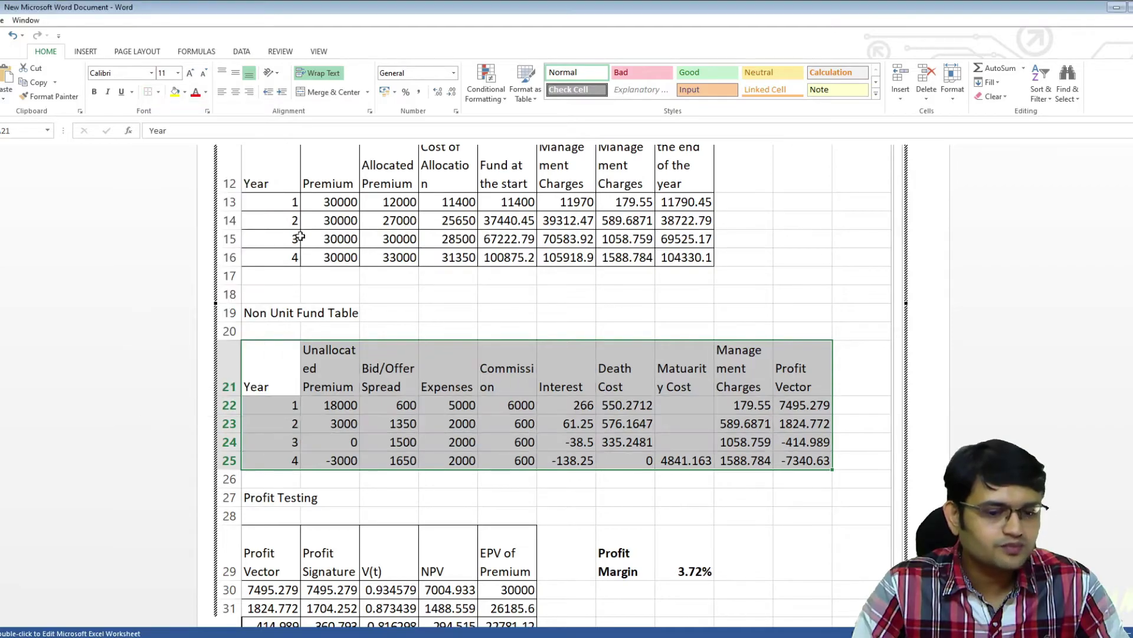
{"action": "left_click", "coordinate": [870, 520]}
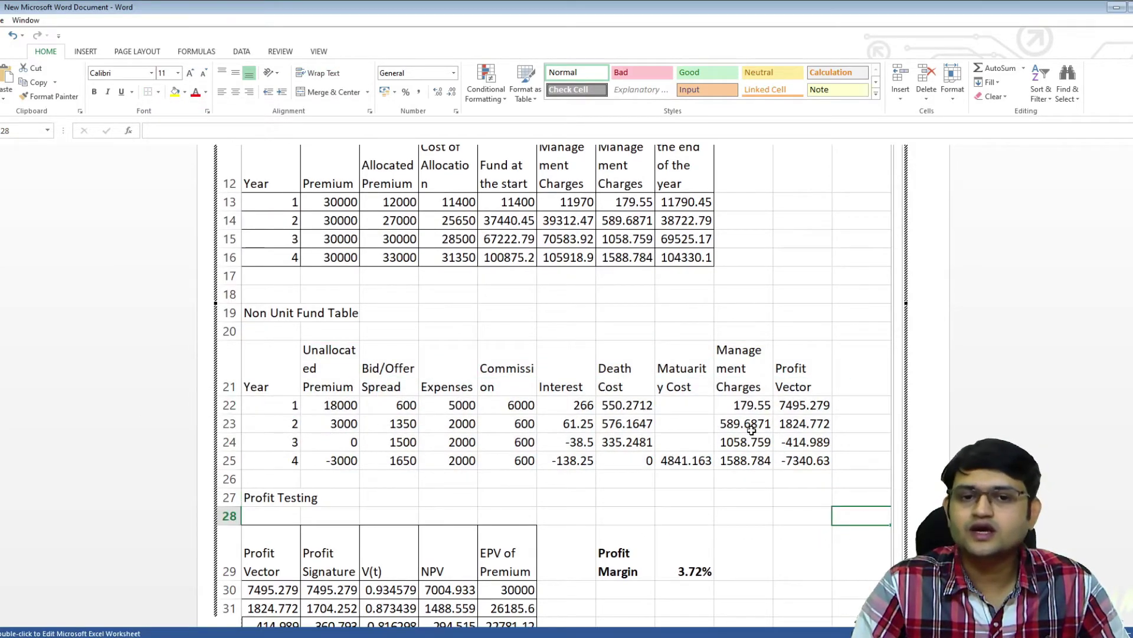
Reapply All Borders to every cell of the Non Unit Fund Table and close the embedded sheet
{"action": "left_click_drag", "start_coordinate": [285, 367], "coordinate": [811, 460]}
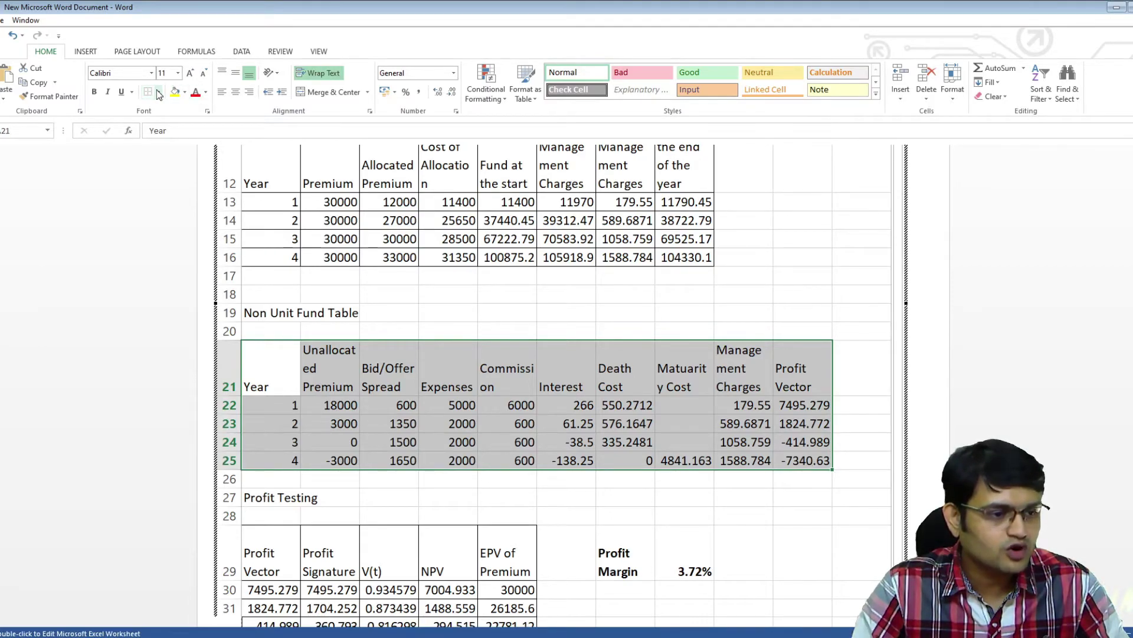
{"action": "left_click", "coordinate": [159, 93]}
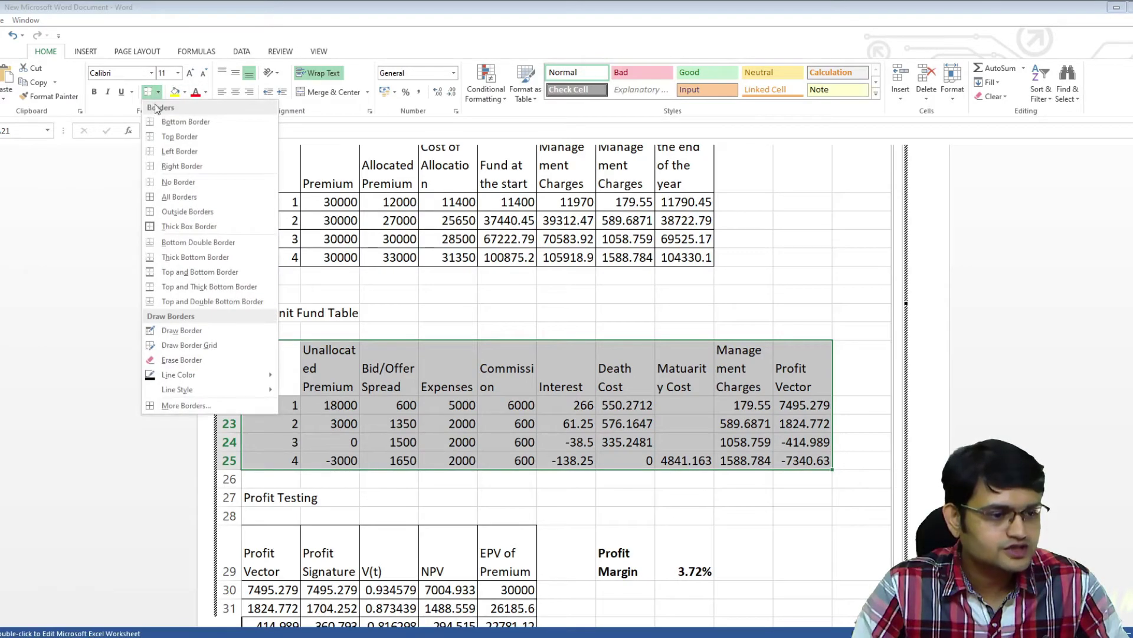
{"action": "left_click", "coordinate": [183, 197]}
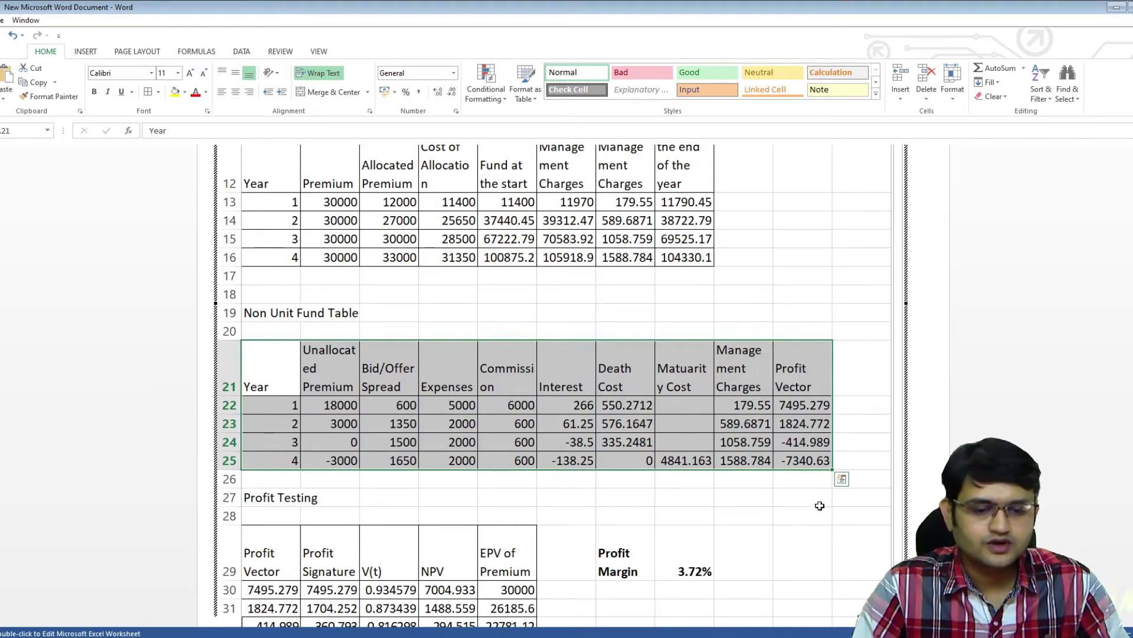
{"action": "left_click", "coordinate": [844, 278]}
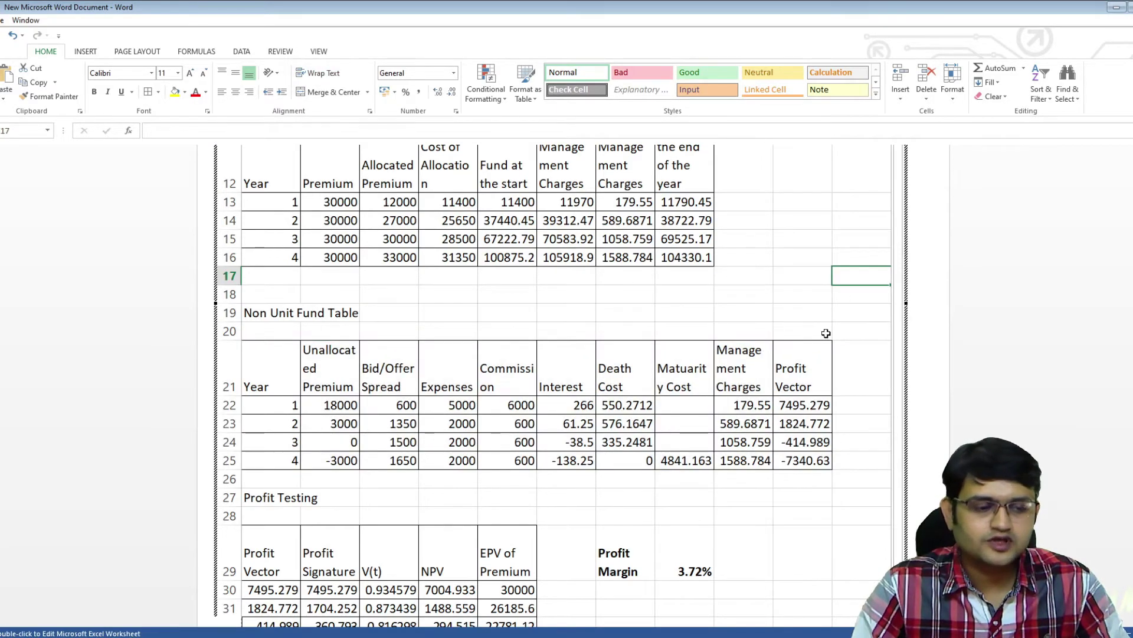
{"action": "left_click", "coordinate": [1002, 299]}
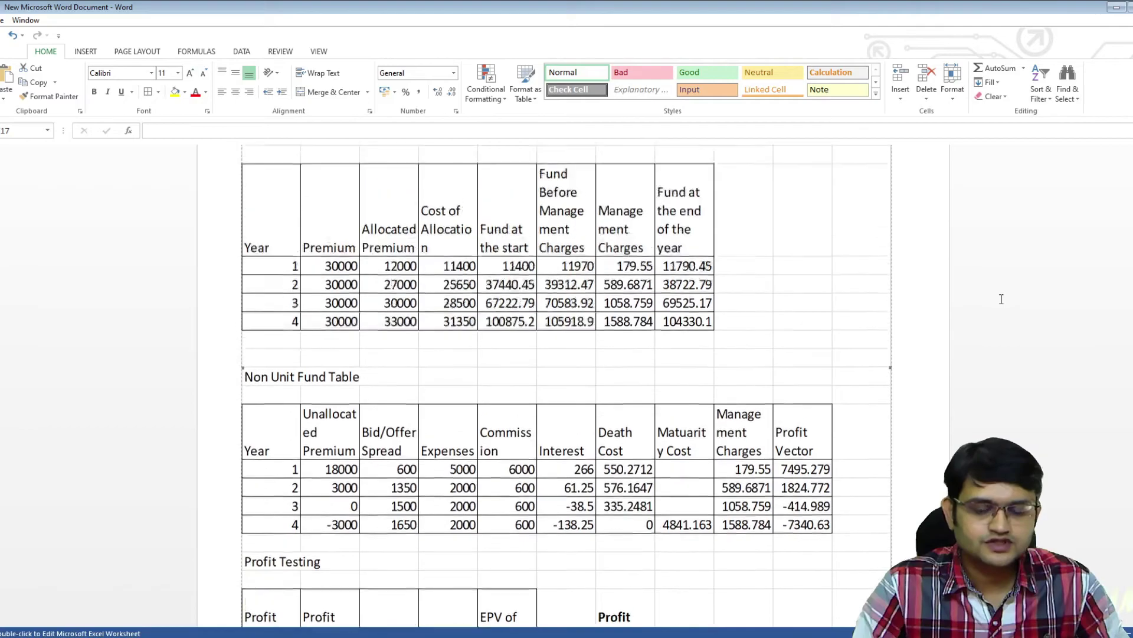
{"action": "scroll", "coordinate": [1002, 299], "scroll_direction": "up", "scroll_amount": 5}
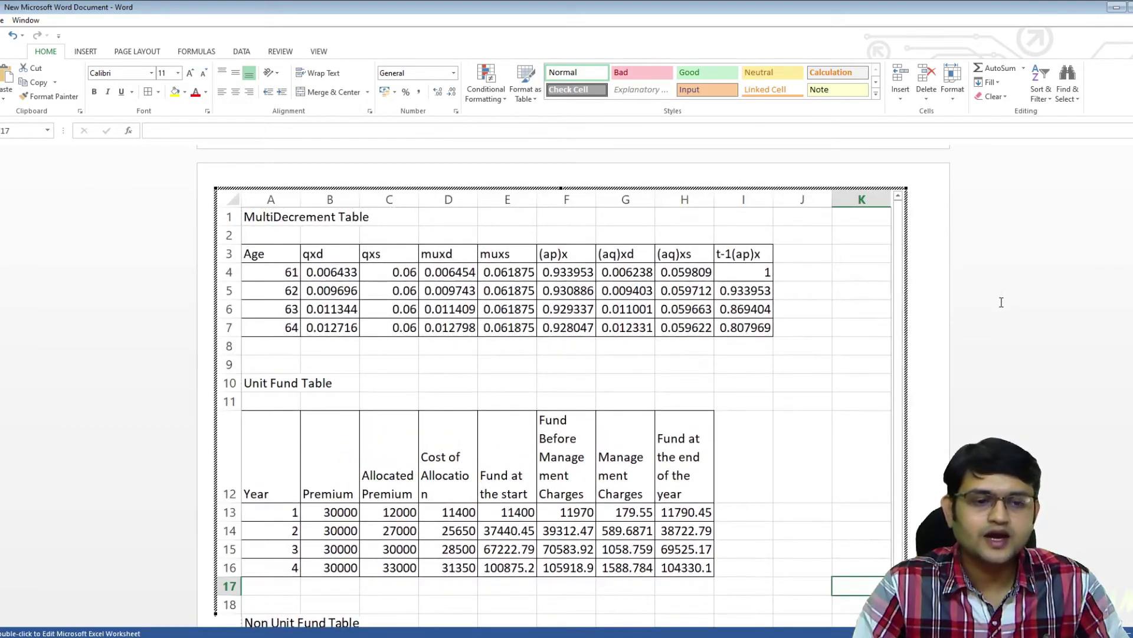
{"action": "scroll", "coordinate": [1001, 302], "scroll_direction": "down", "scroll_amount": 2}
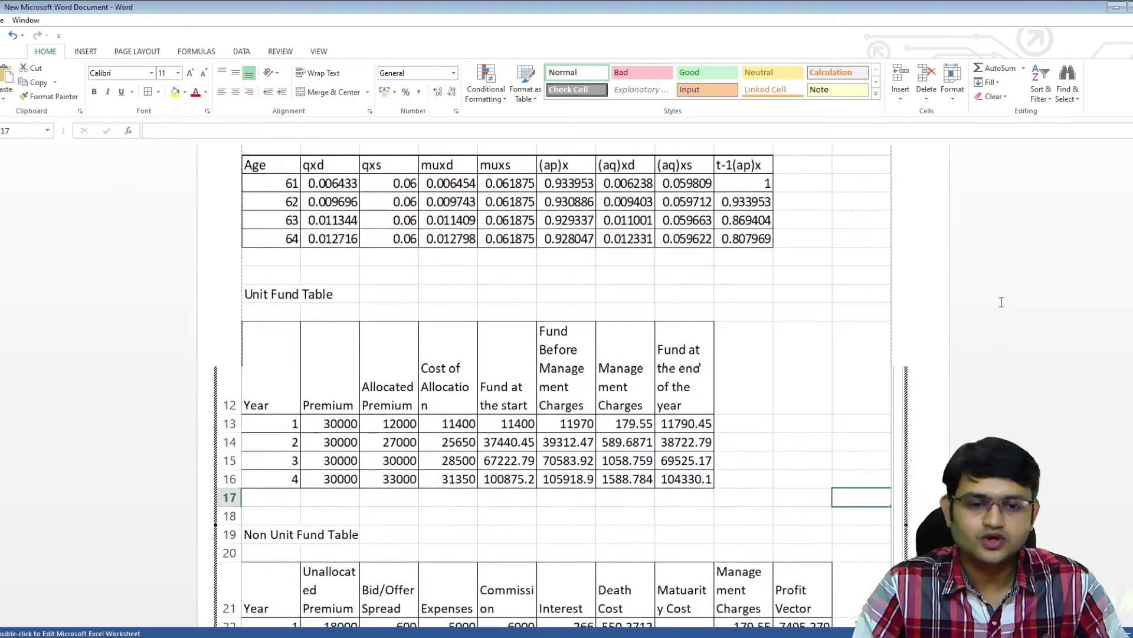
{"action": "scroll", "coordinate": [997, 302], "scroll_direction": "down", "scroll_amount": 3}
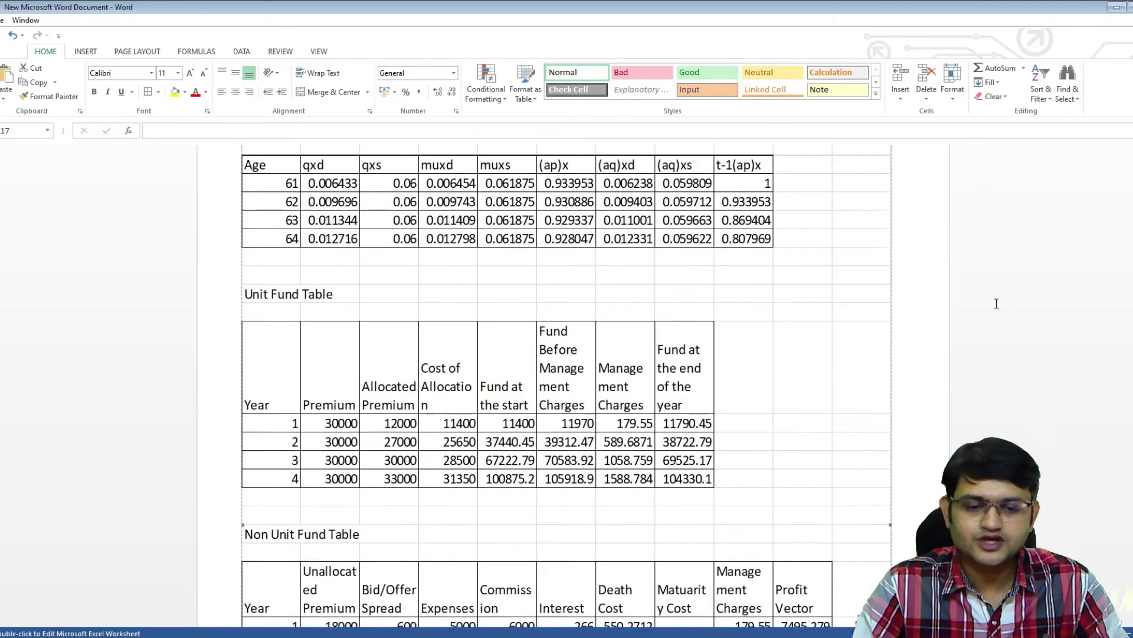
Exit the embedded sheet and review the bordered Non Unit Fund Table and 3.72% Profit Margin
{"action": "left_click", "coordinate": [997, 304]}
{"action": "scroll", "coordinate": [996, 303], "scroll_direction": "down", "scroll_amount": 8}
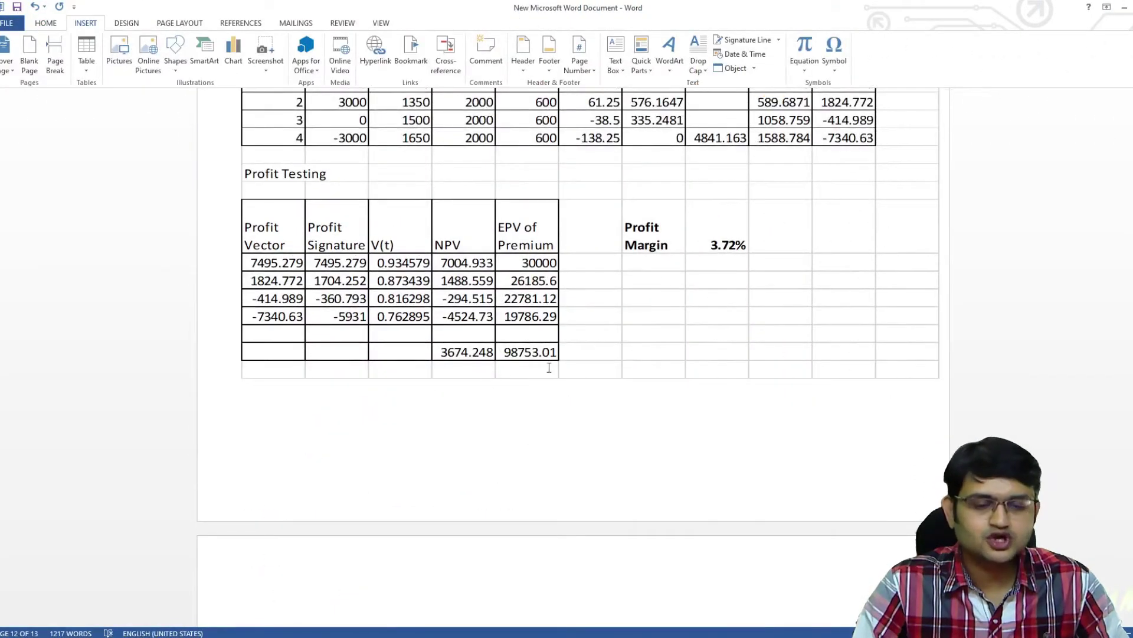
{"action": "scroll", "coordinate": [691, 314], "scroll_direction": "up", "scroll_amount": 5}
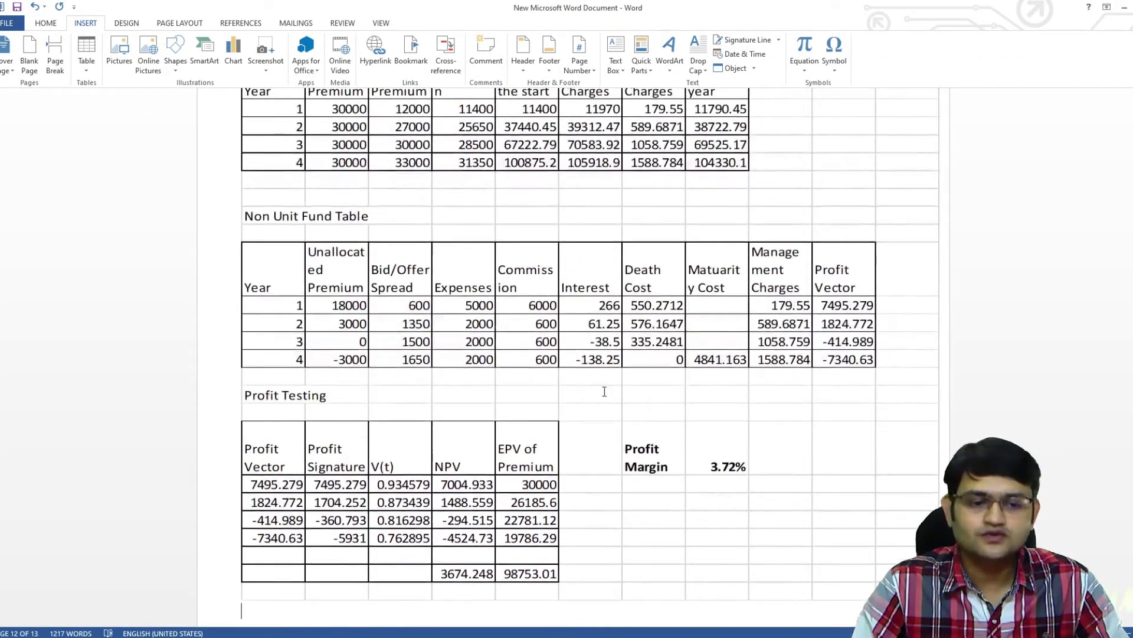
{"action": "scroll", "coordinate": [628, 273], "scroll_direction": "down", "scroll_amount": 5}
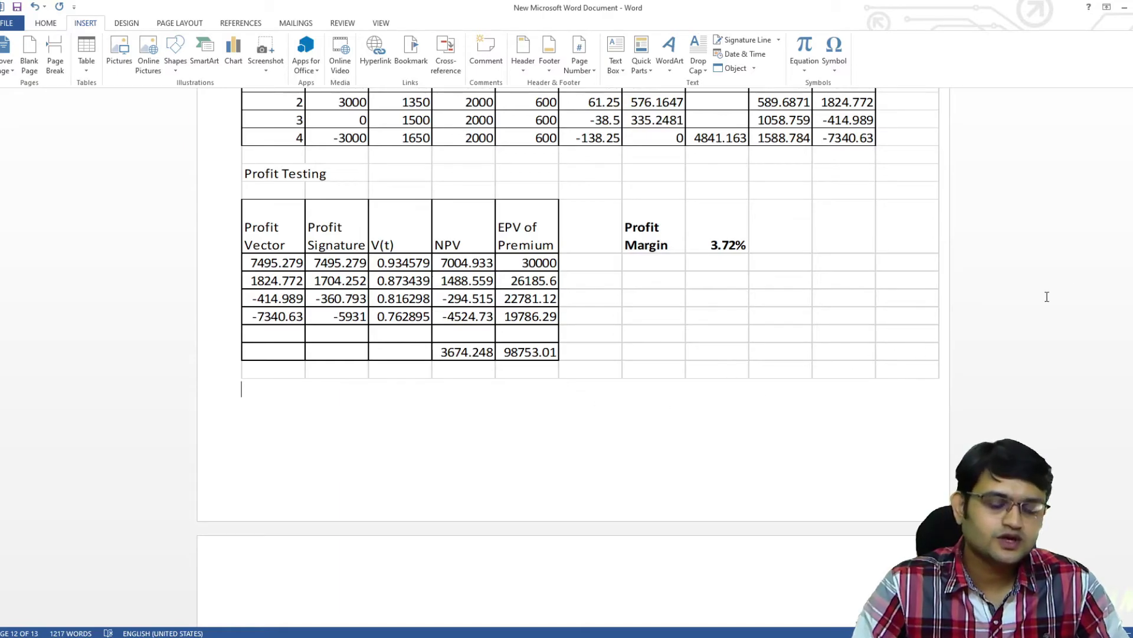
{"action": "scroll", "coordinate": [1082, 292], "scroll_direction": "up", "scroll_amount": 9}
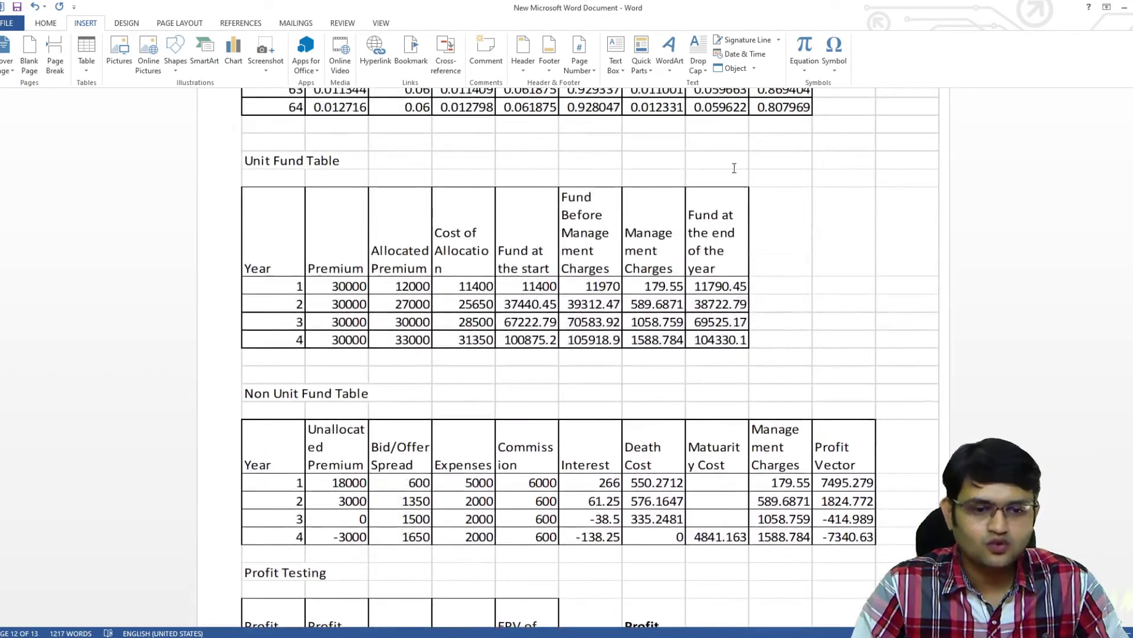
{"action": "scroll", "coordinate": [790, 346], "scroll_direction": "up", "scroll_amount": 5}
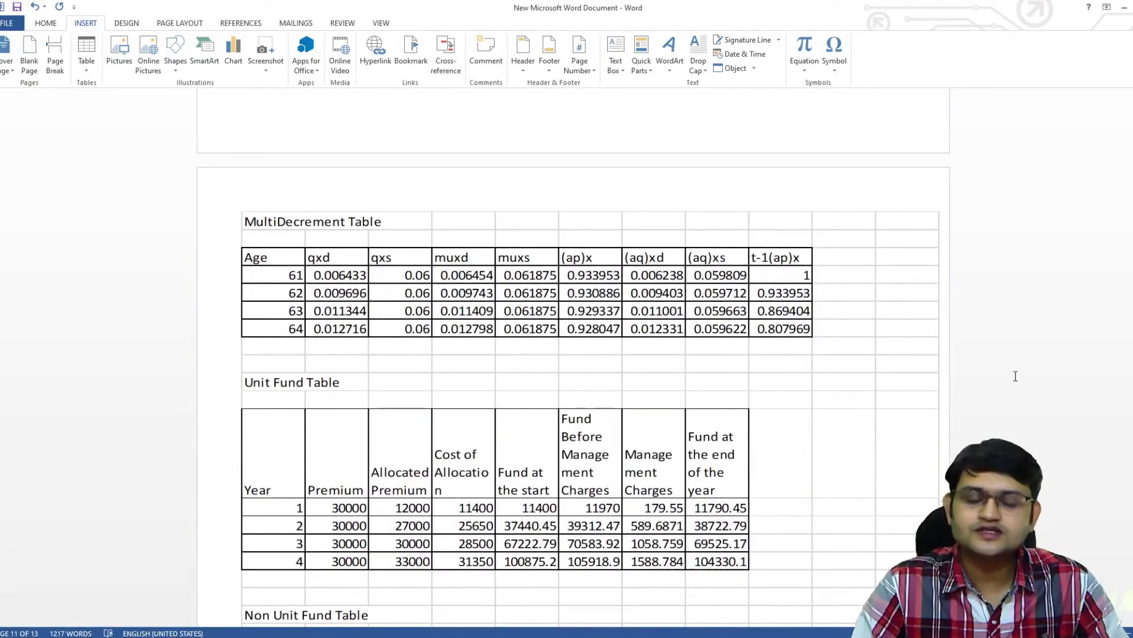
{"action": "scroll", "coordinate": [1059, 387], "scroll_direction": "down", "scroll_amount": 2}
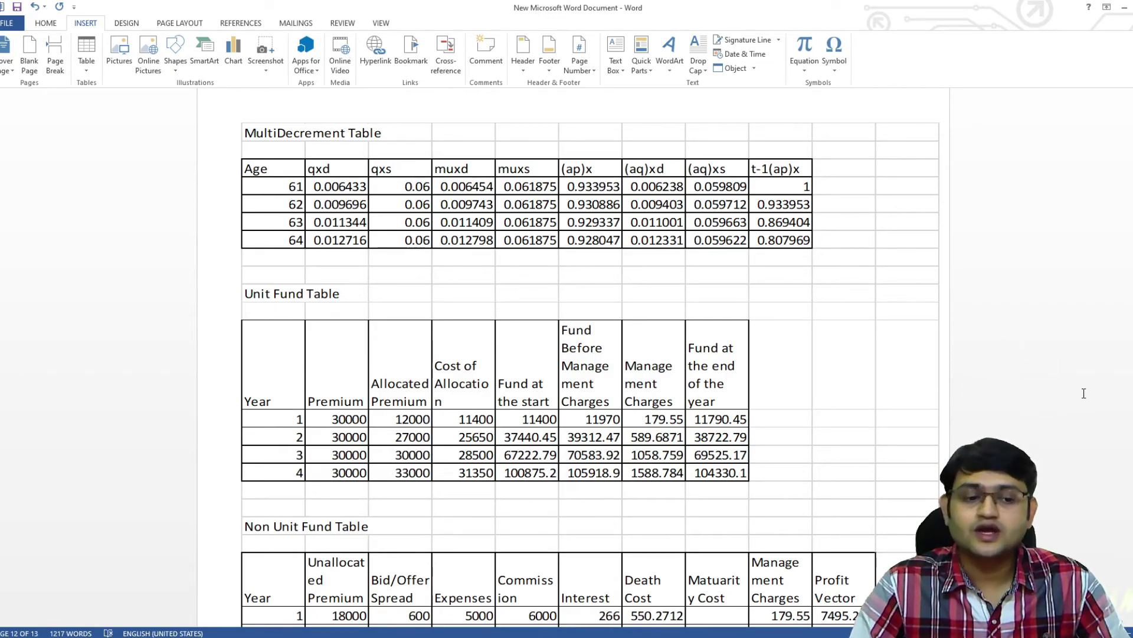
{"action": "scroll", "coordinate": [1084, 393], "scroll_direction": "down", "scroll_amount": 2}
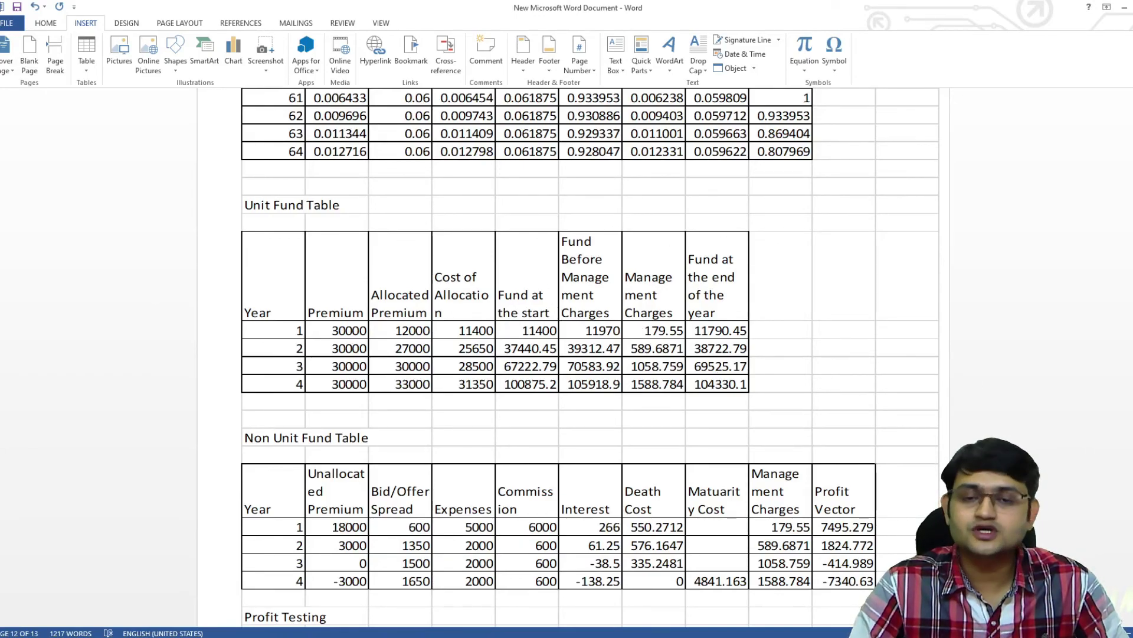
{"action": "scroll", "coordinate": [823, 354], "scroll_direction": "down", "scroll_amount": 7}
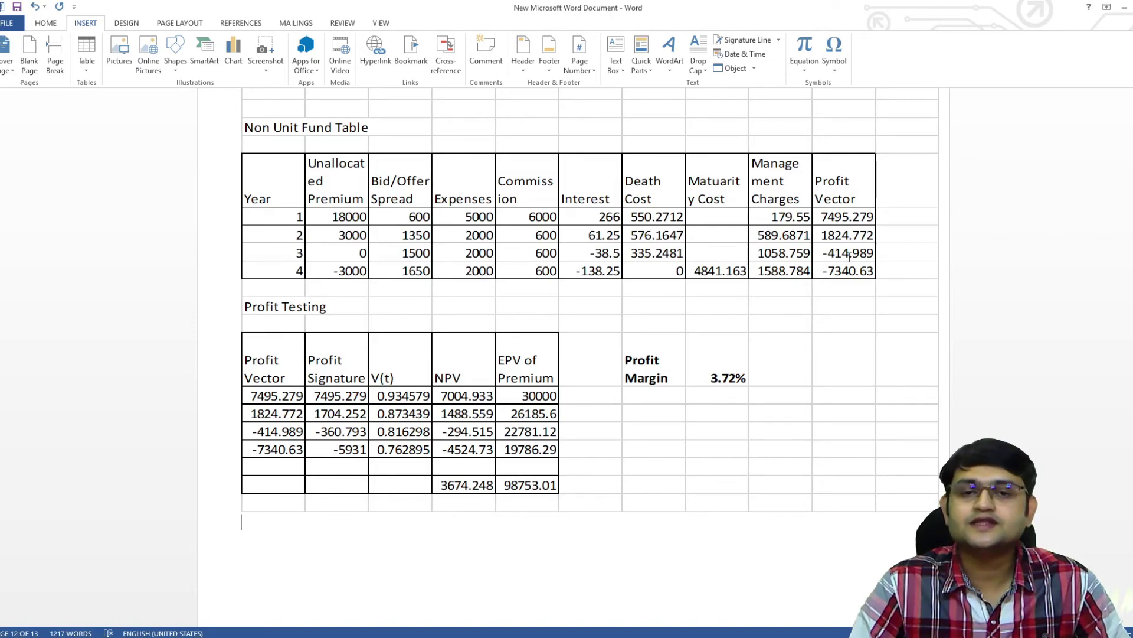
{"action": "scroll", "coordinate": [1053, 245], "scroll_direction": "up", "scroll_amount": 9}
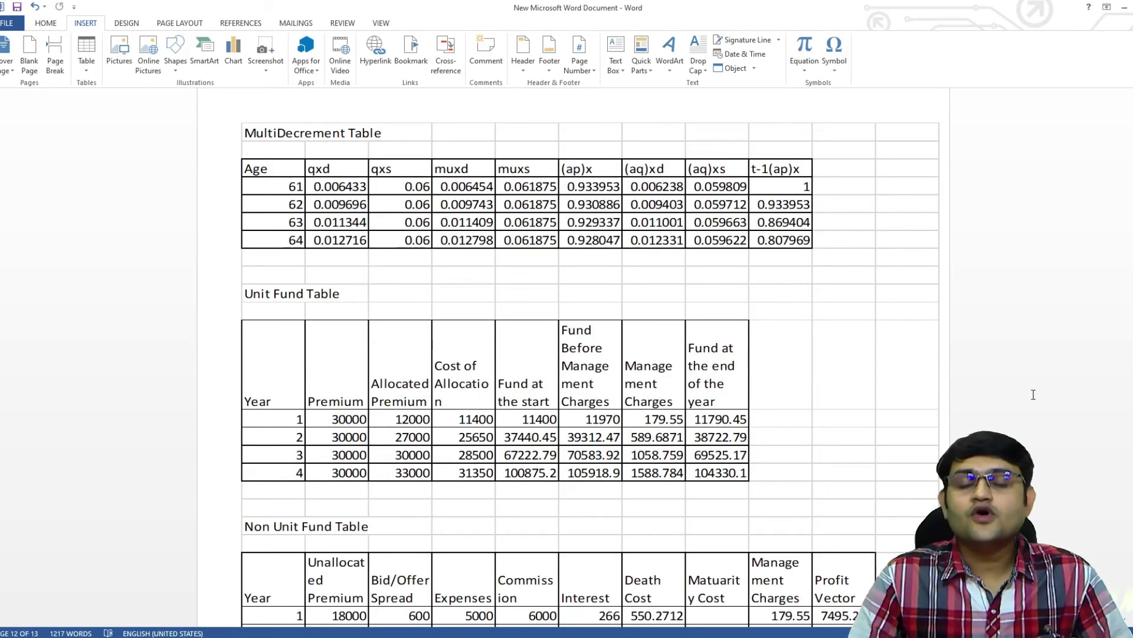